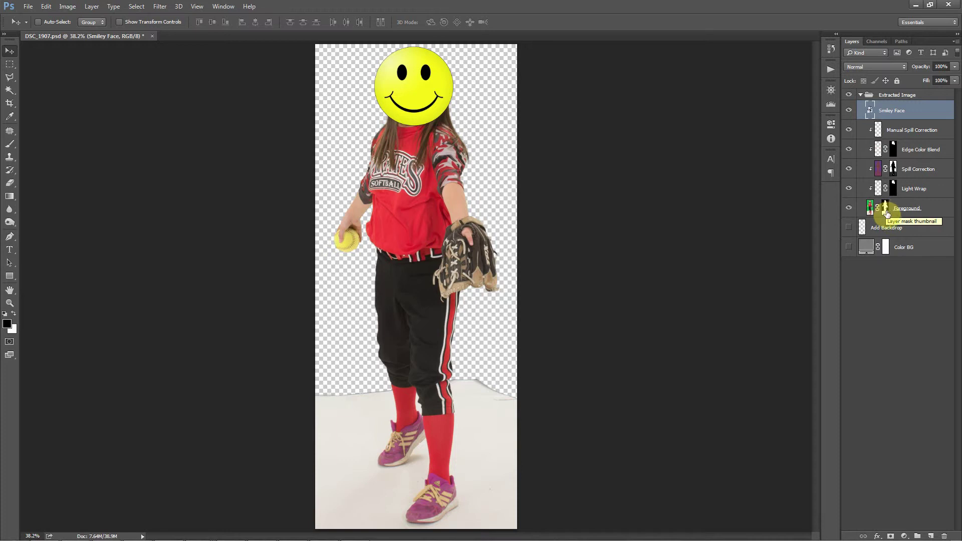
Step: Hide the four spill and edge correction layers and disable the Foreground layer mask
left_click(885, 209, "alt")
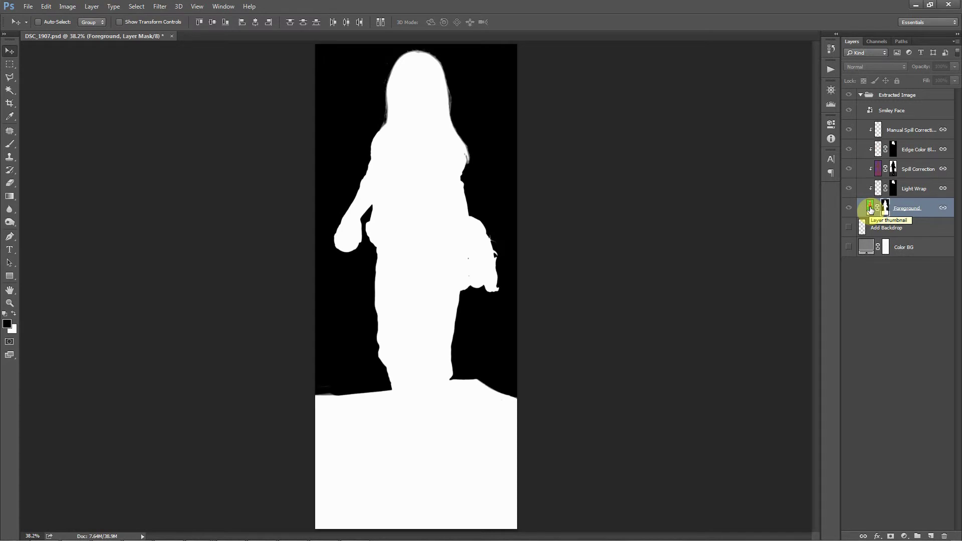
left_click(870, 209)
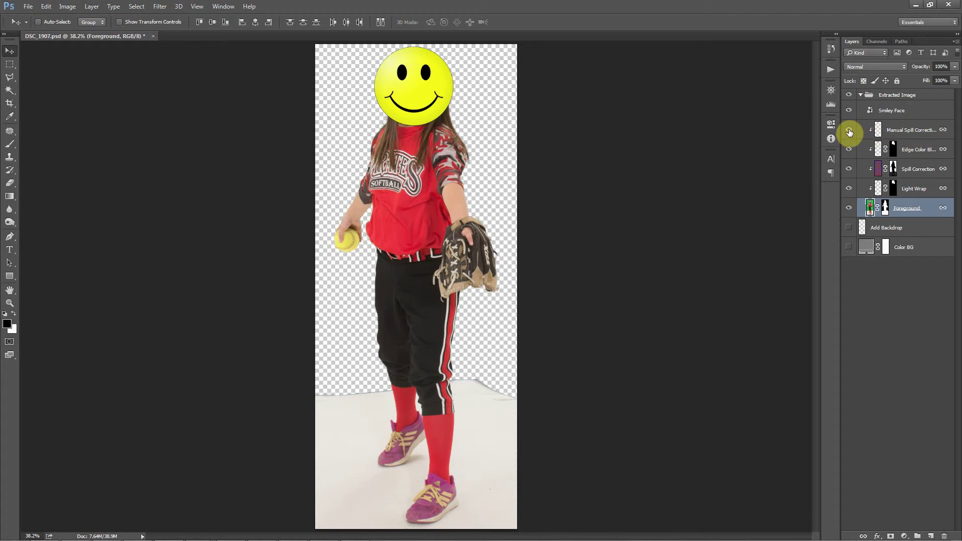
left_click_drag(849, 131, 880, 209)
right_click(879, 210)
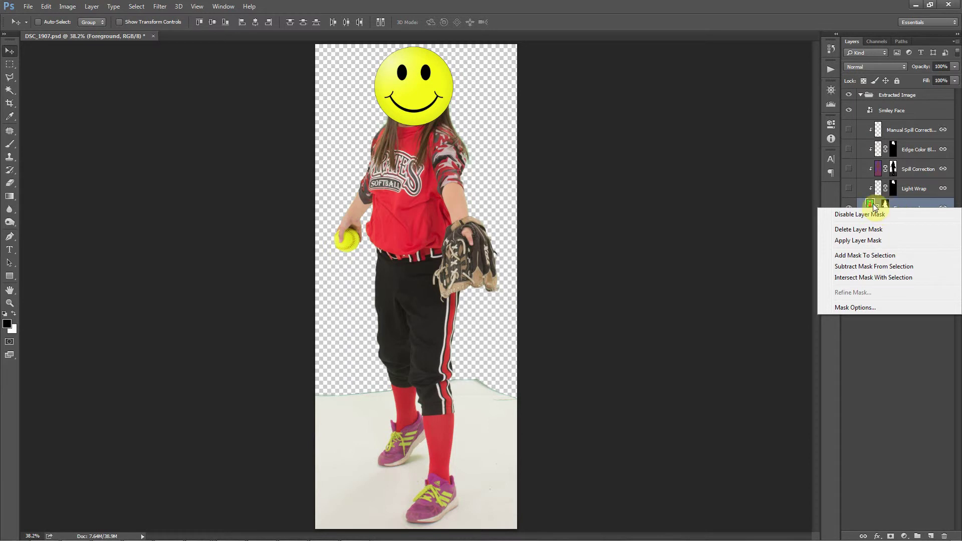
left_click(874, 215)
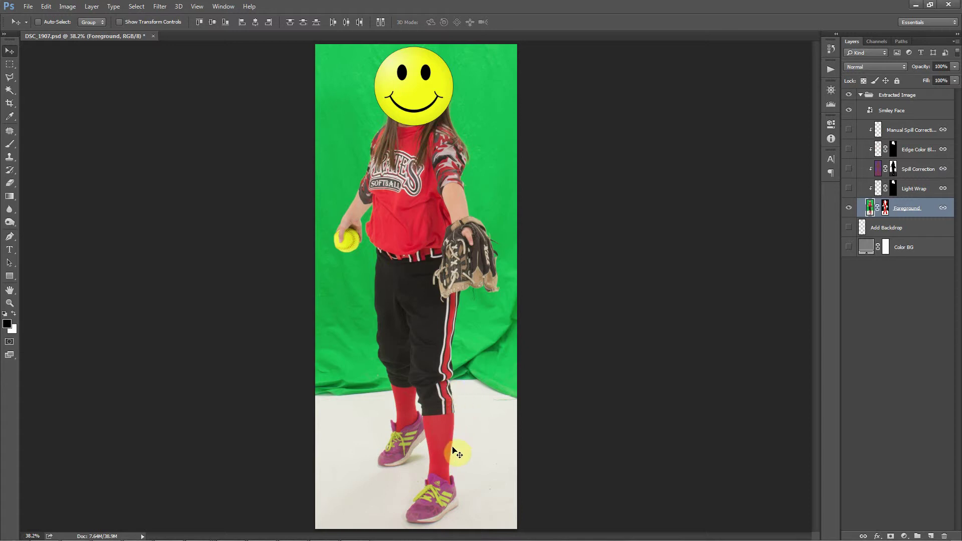
Step: Zoom to 100% on the socks and shoes and pick the Quick Selection Tool
key("ctrl+plus")
key("ctrl+plus")
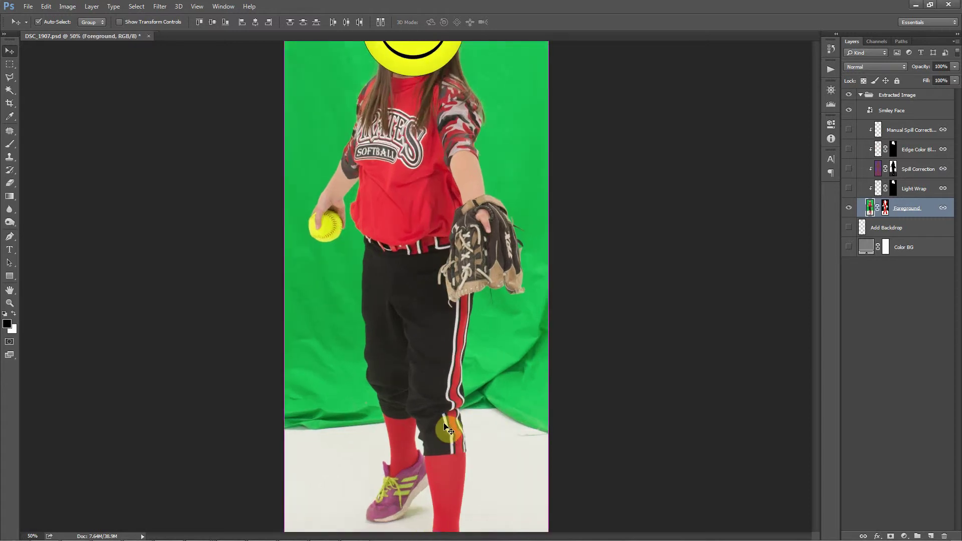
scroll(443, 422, "down", 10)
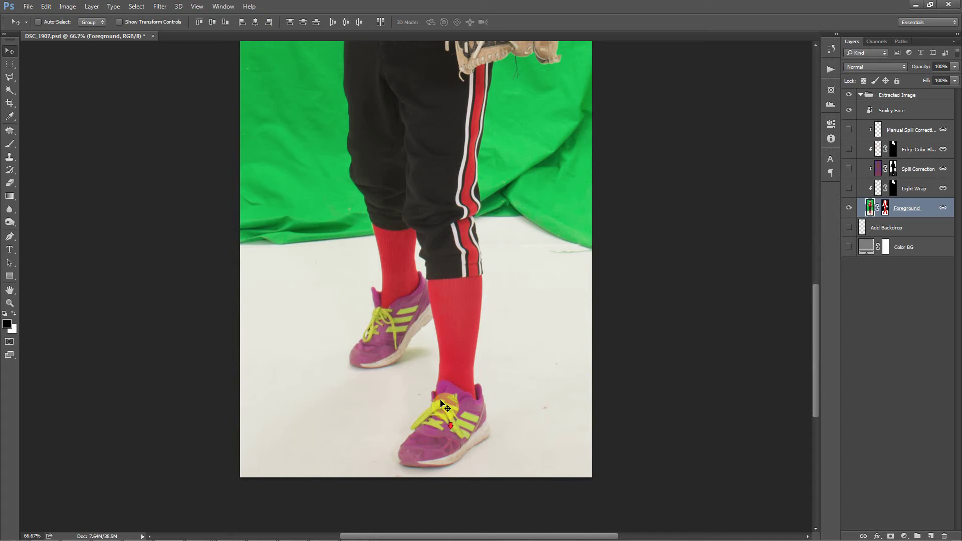
key("ctrl+plus")
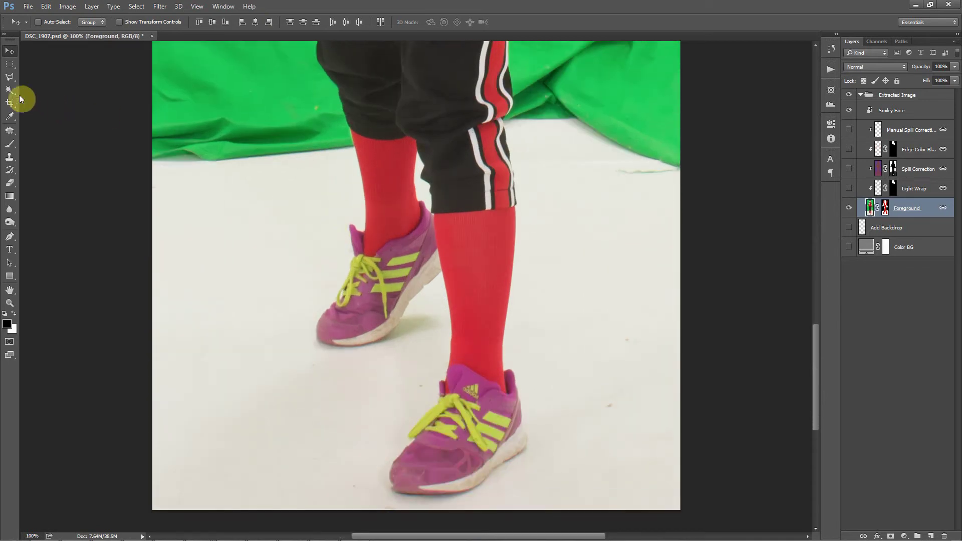
left_click_drag(11, 92, 52, 90)
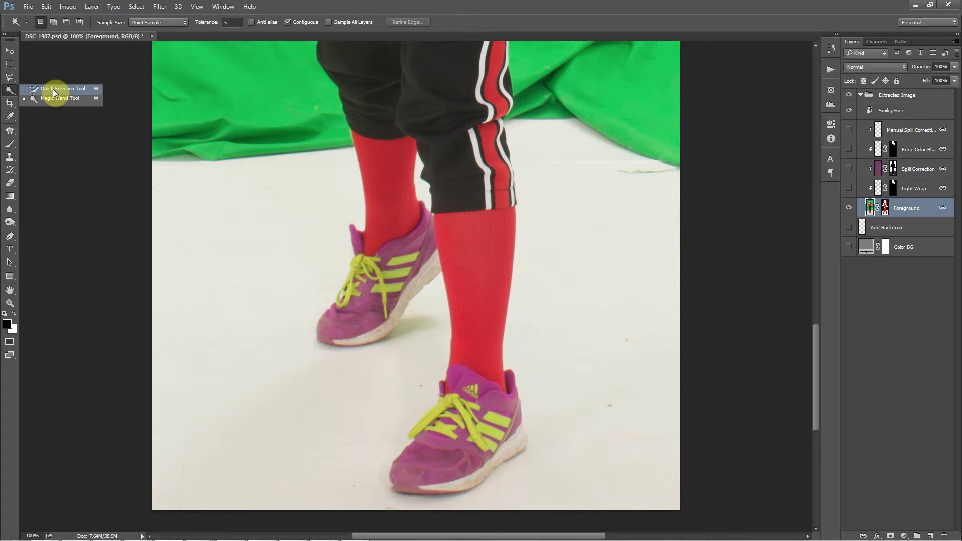
mouse_move(53, 89)
left_mouse_down()
mouse_move(9, 90)
mouse_move(49, 90)
left_mouse_up()
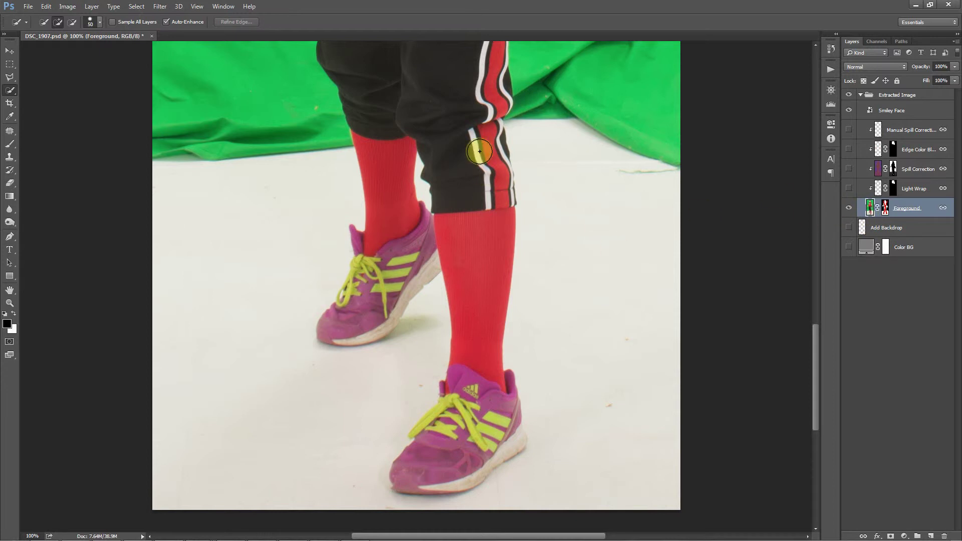
Step: Quick-select the pants and both red socks, then refine the selection along the knee stripe
mouse_move(451, 80)
left_mouse_down()
mouse_move(481, 257)
mouse_move(475, 355)
mouse_move(430, 459)
mouse_move(474, 461)
mouse_move(509, 438)
mouse_move(472, 409)
mouse_move(471, 362)
left_mouse_up()
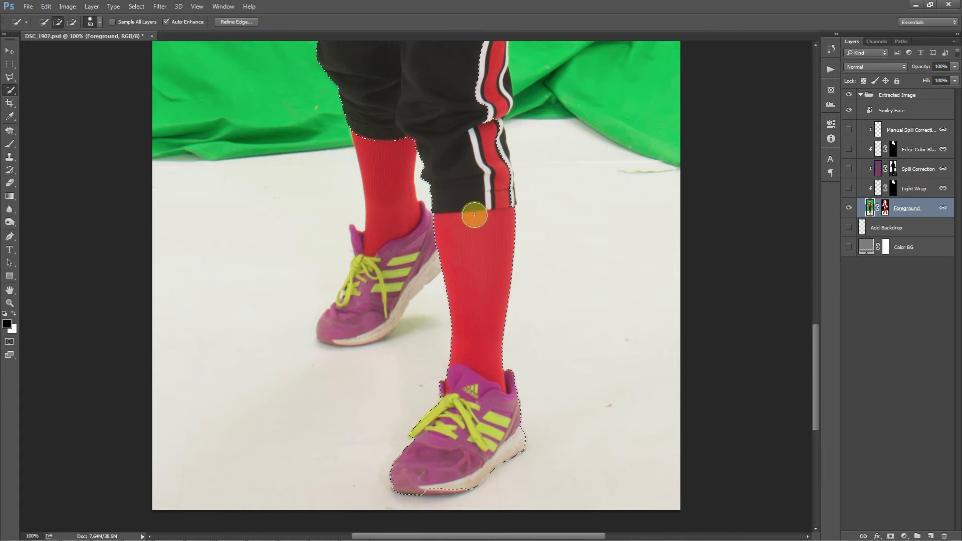
mouse_move(425, 161)
left_mouse_down()
mouse_move(378, 151)
mouse_move(387, 278)
mouse_move(359, 322)
mouse_move(396, 290)
mouse_move(399, 262)
mouse_move(379, 286)
left_mouse_up()
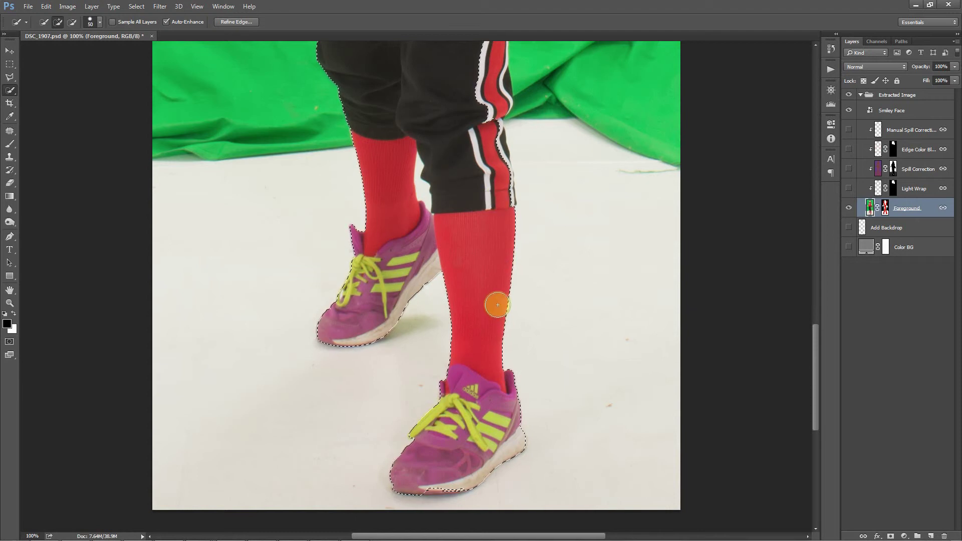
scroll(496, 303, "down", 4)
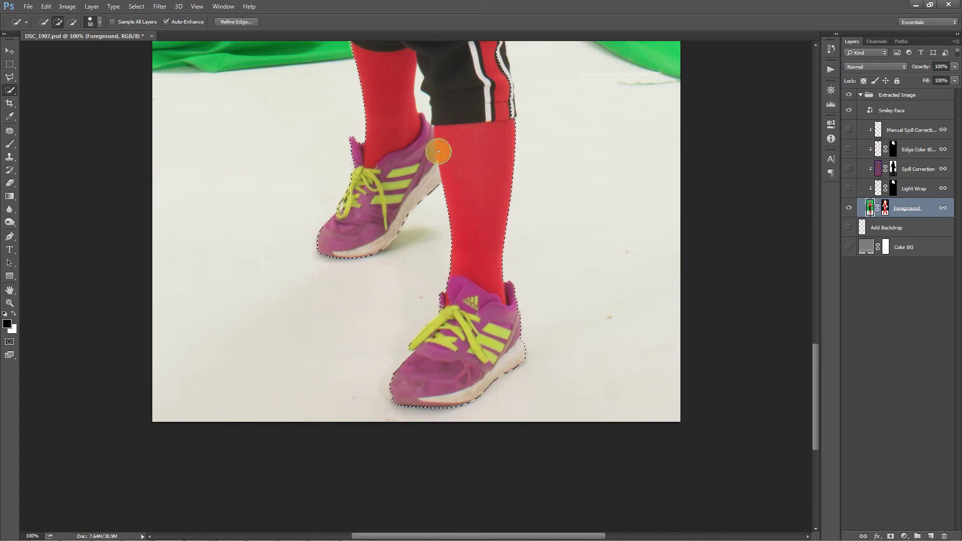
scroll(386, 219, "down", 1)
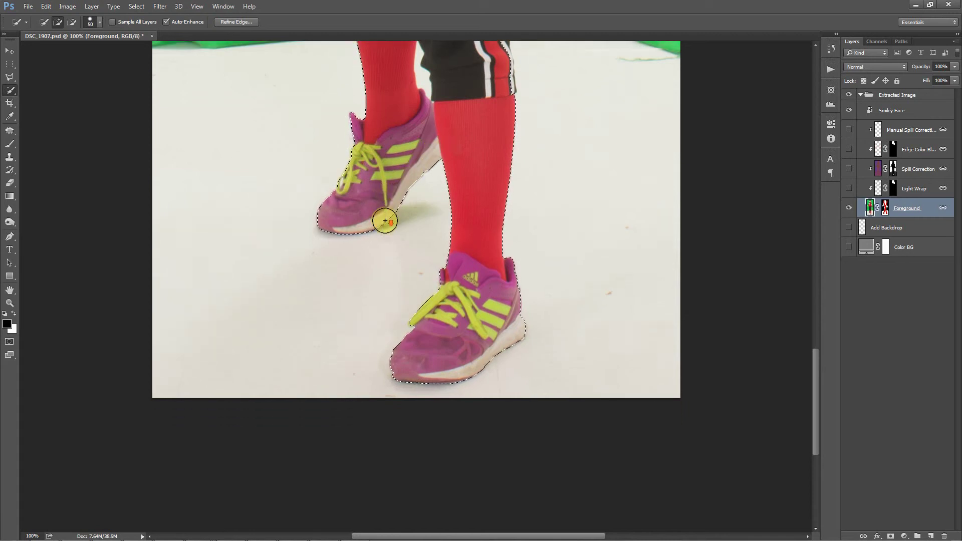
scroll(386, 219, "up", 2)
scroll(386, 219, "down", 2)
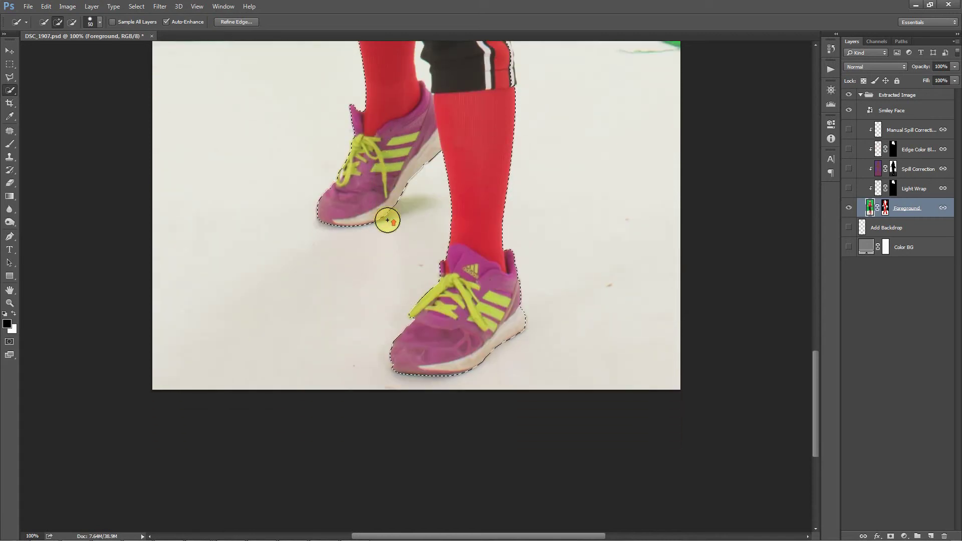
scroll(386, 218, "up", 3)
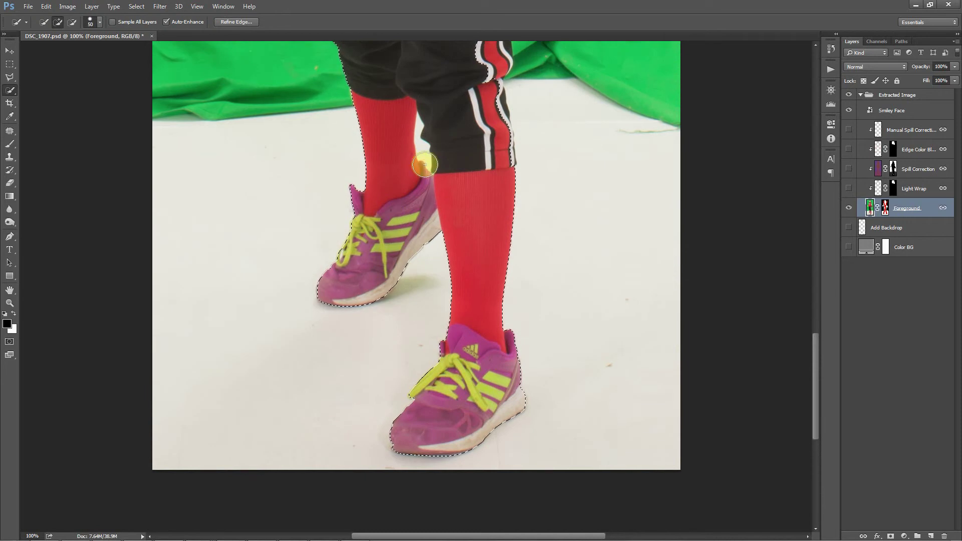
scroll(424, 164, "up", 3)
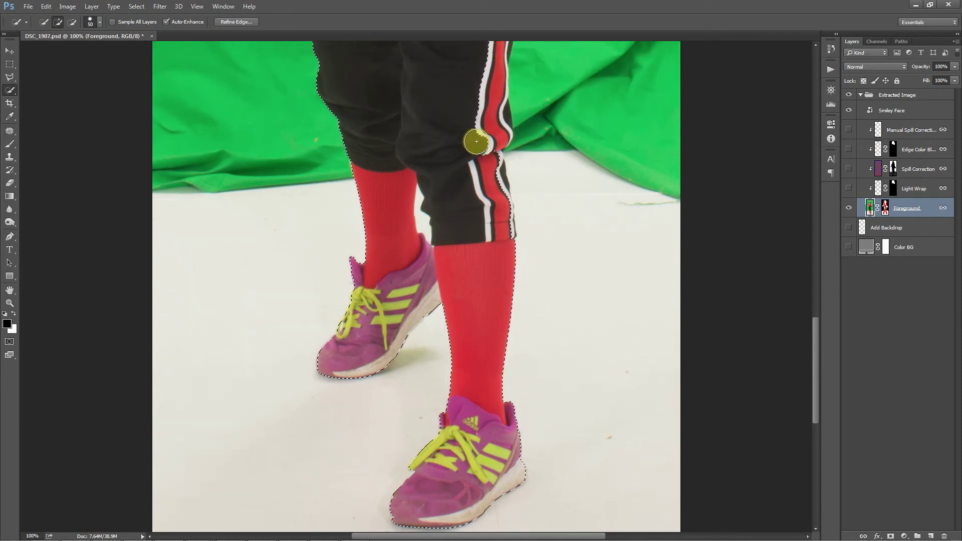
mouse_move(476, 142)
left_mouse_down()
mouse_move(490, 180)
mouse_move(493, 113)
mouse_move(483, 163)
mouse_move(498, 234)
mouse_move(490, 208)
left_mouse_up()
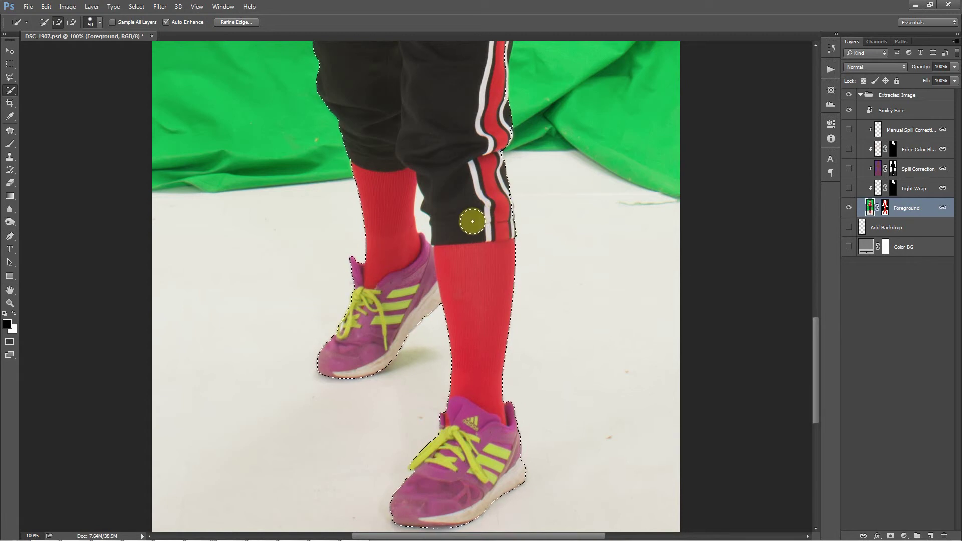
Step: Shrink the brush to 5 and subtract the gaps between the laces from the selection
scroll(460, 202, "up", 2)
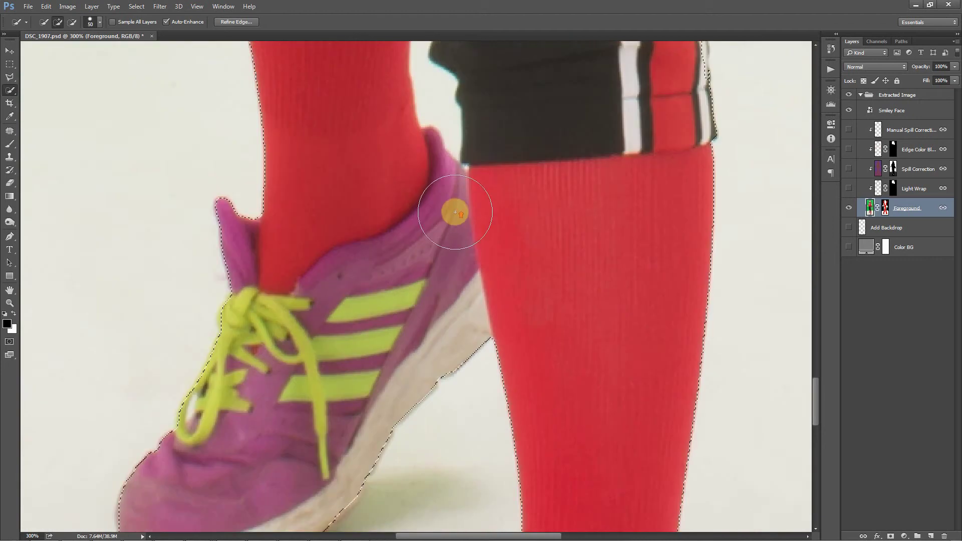
scroll(454, 209, "up", 2)
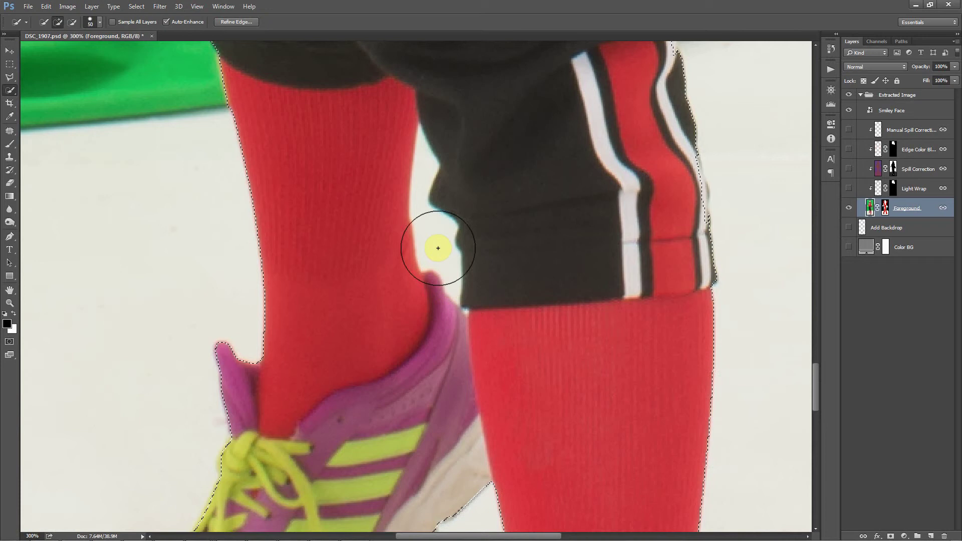
key("bracketleft")
key("bracketleft")
key("bracketleft")
key("bracketleft")
key("bracketleft")
key("bracketleft")
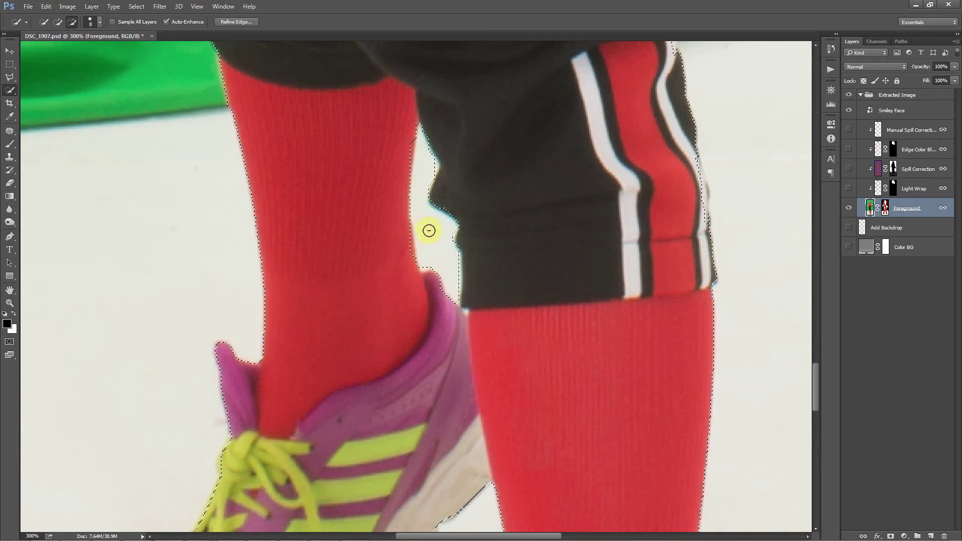
left_click(445, 256, "alt")
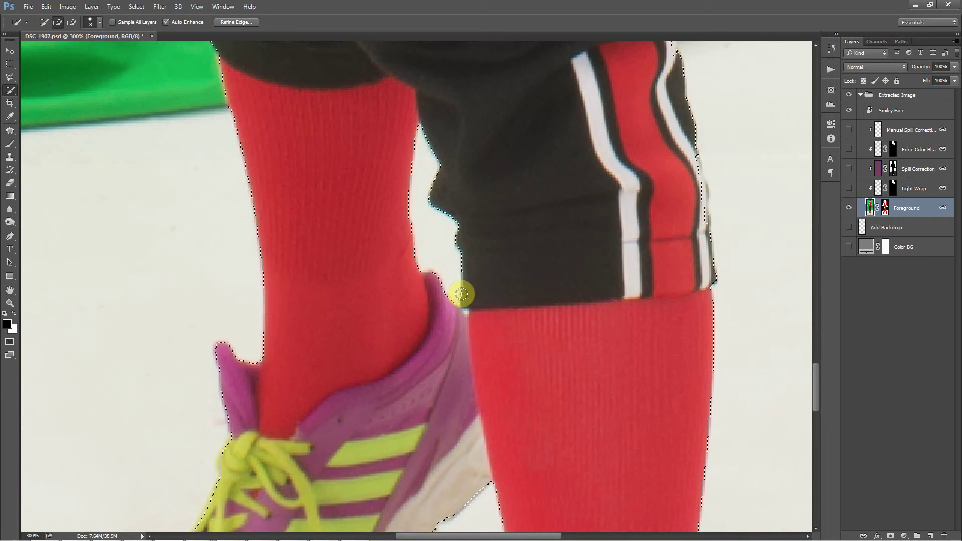
key("bracketleft")
key("bracketleft")
key("bracketleft")
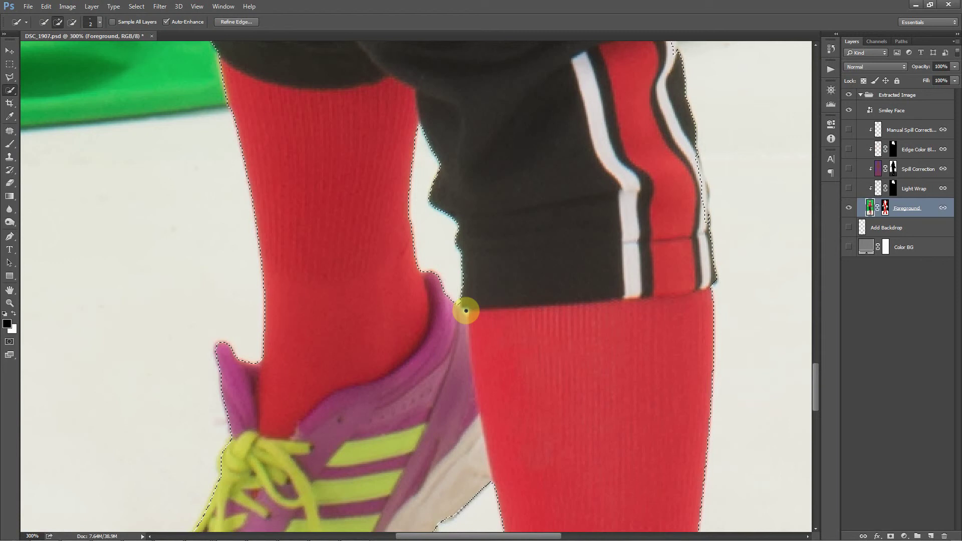
key("alt")
scroll(467, 310, "down", 2)
scroll(468, 310, "down", 5)
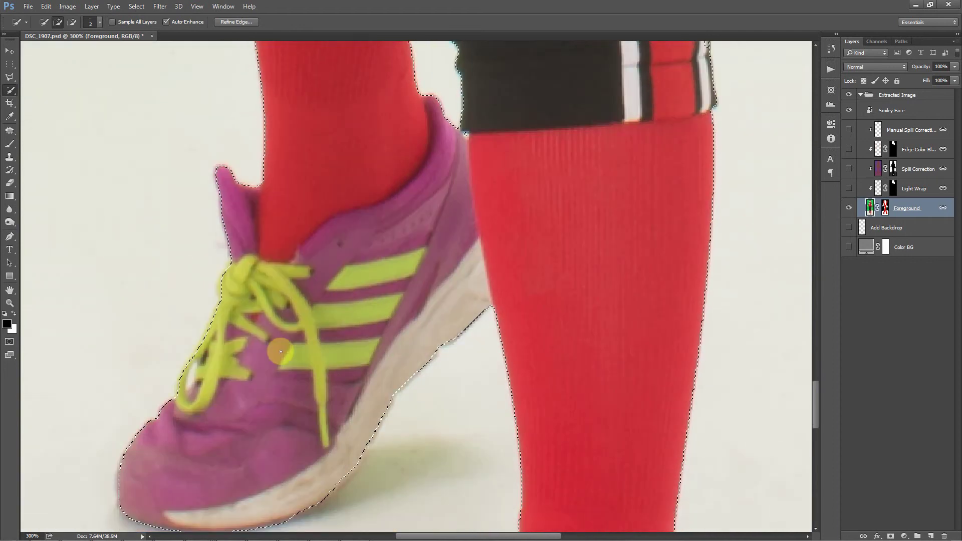
key("alt")
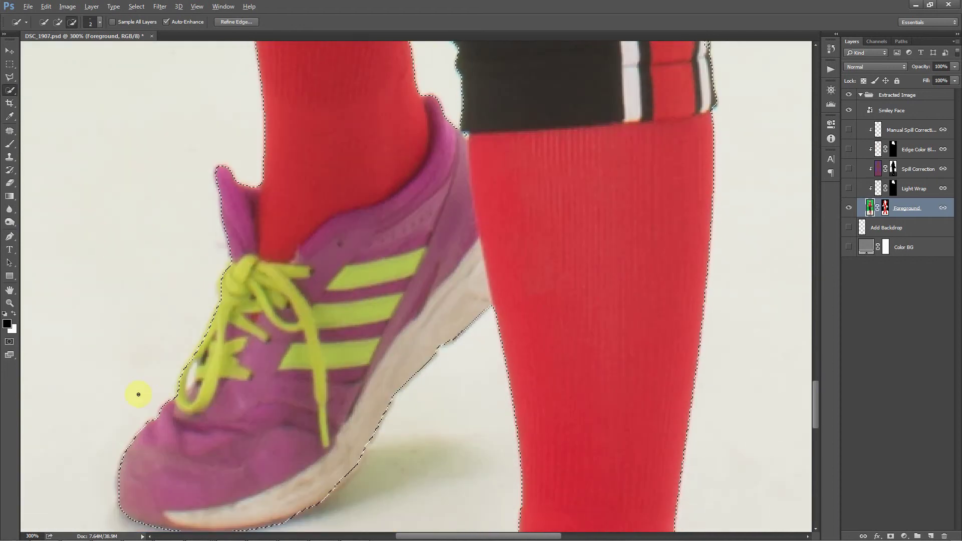
left_click(192, 371)
left_click(188, 384)
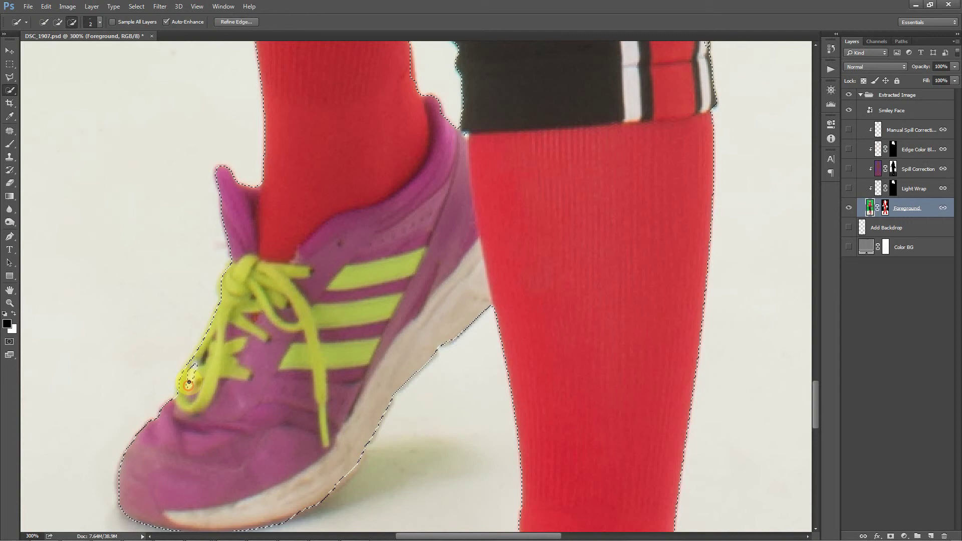
left_click(233, 365)
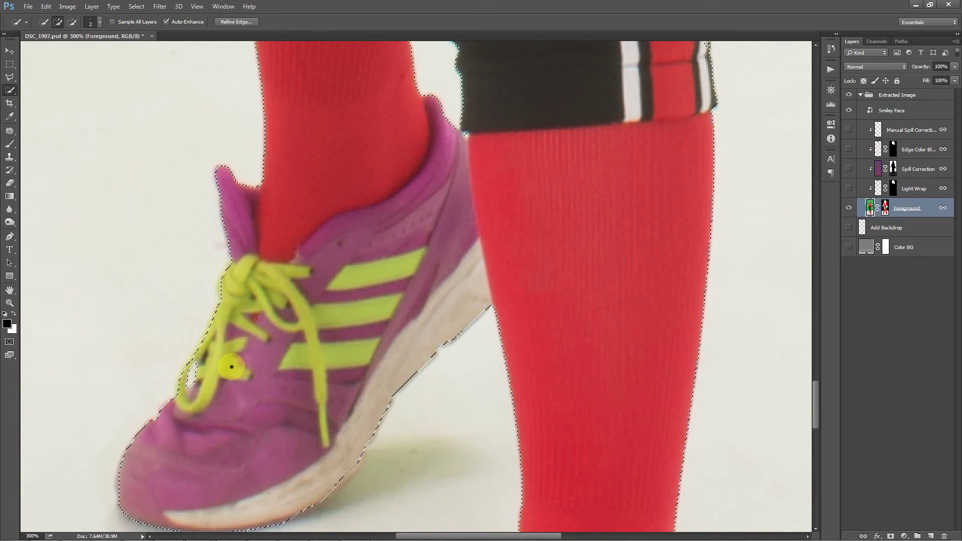
Step: Add more of the shoe's white sole and trim background near the heel
scroll(232, 369, "down", 1)
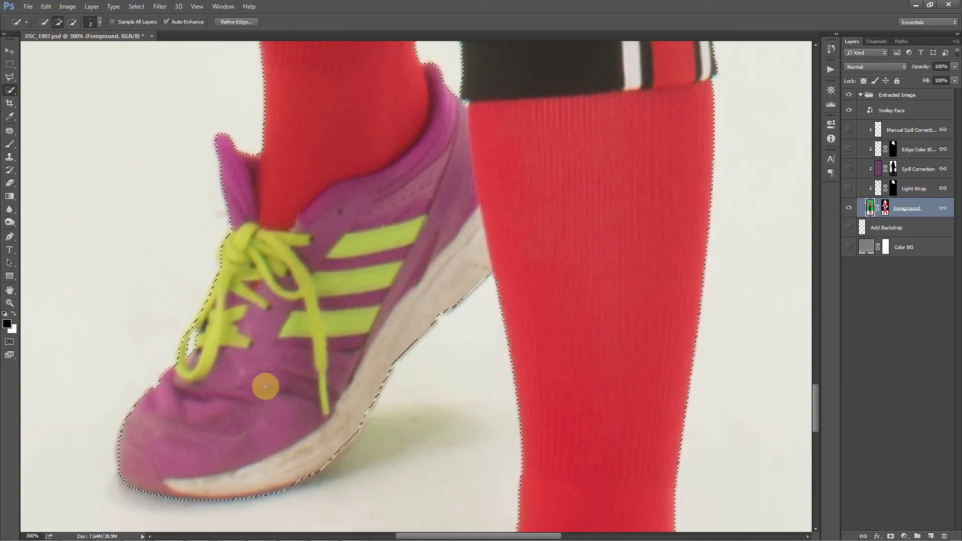
key("bracketright")
key("bracketright")
mouse_move(312, 415)
left_mouse_down()
mouse_move(303, 406)
mouse_move(335, 439)
left_mouse_up()
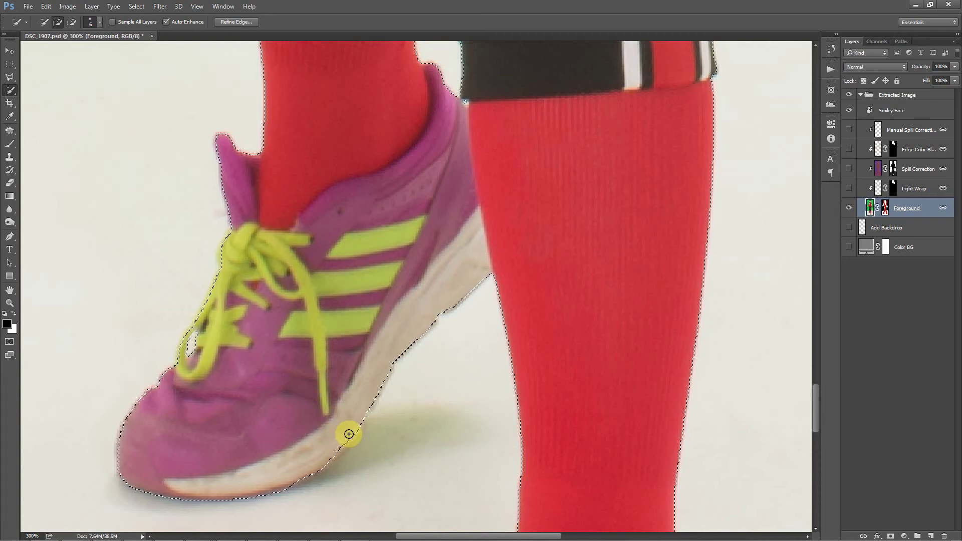
left_click(319, 458)
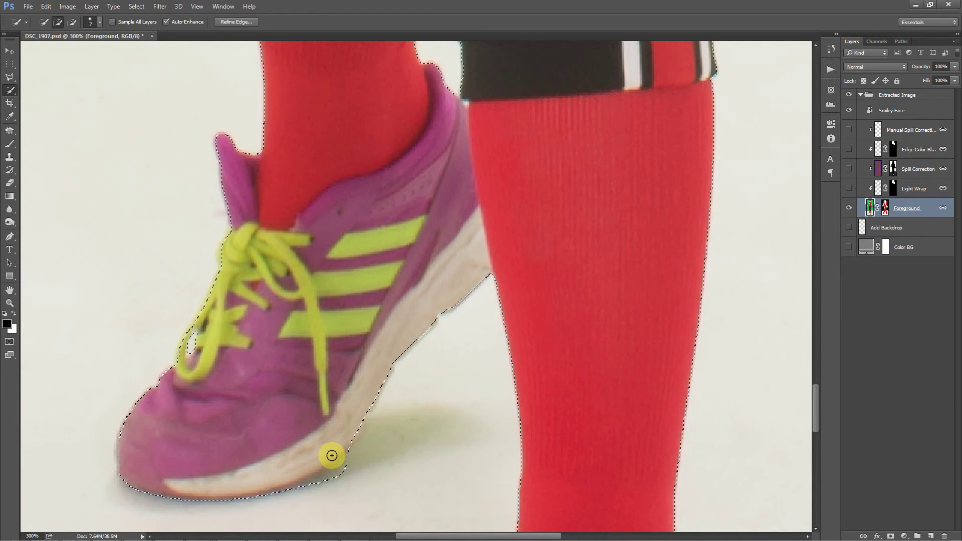
left_click(340, 461, "alt")
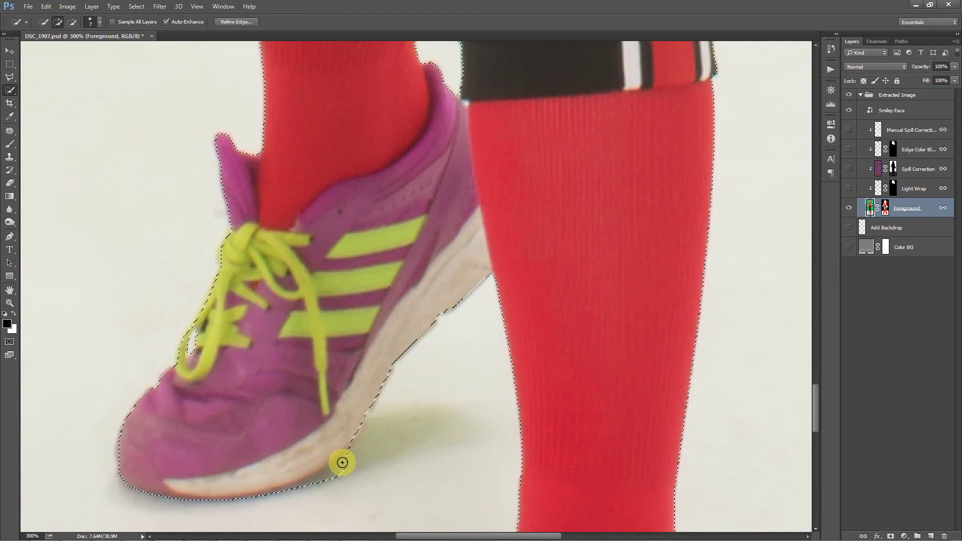
key("bracketleft")
key("bracketleft")
key("bracketleft")
mouse_move(339, 461)
left_mouse_down()
mouse_move(318, 482)
mouse_move(336, 468)
mouse_move(343, 481)
mouse_move(333, 457)
left_mouse_up()
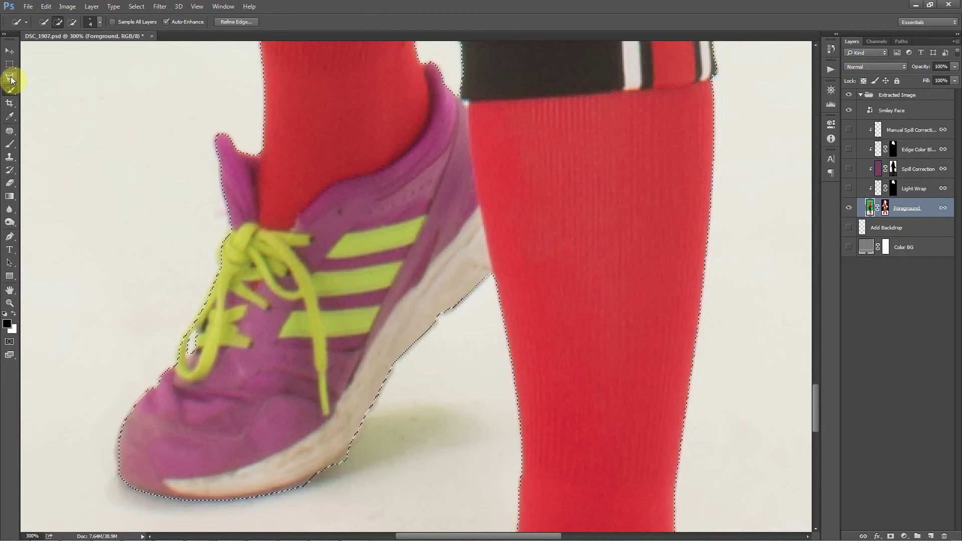
Step: With the Lasso, cut excess floor below the sole and add missed sole back
left_click(11, 79)
left_click(26, 76)
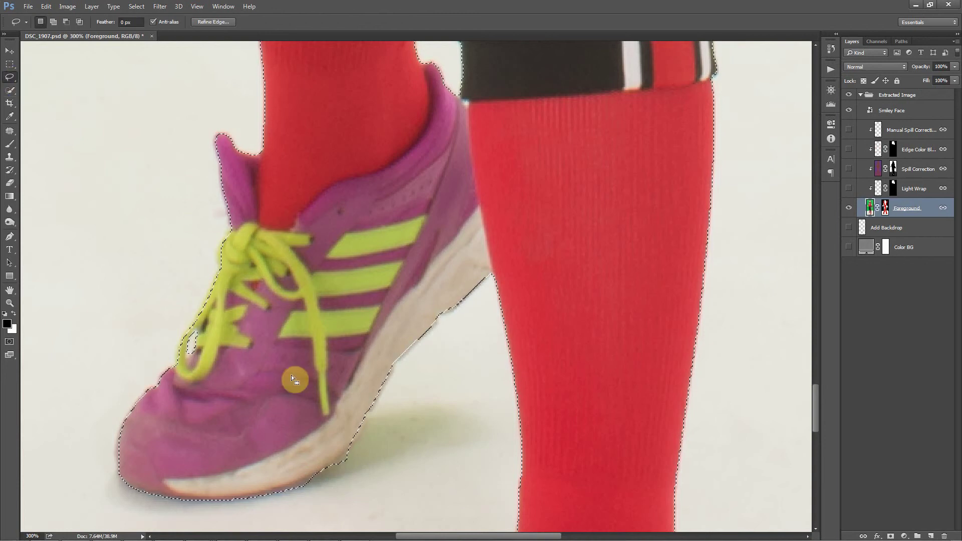
key("alt")
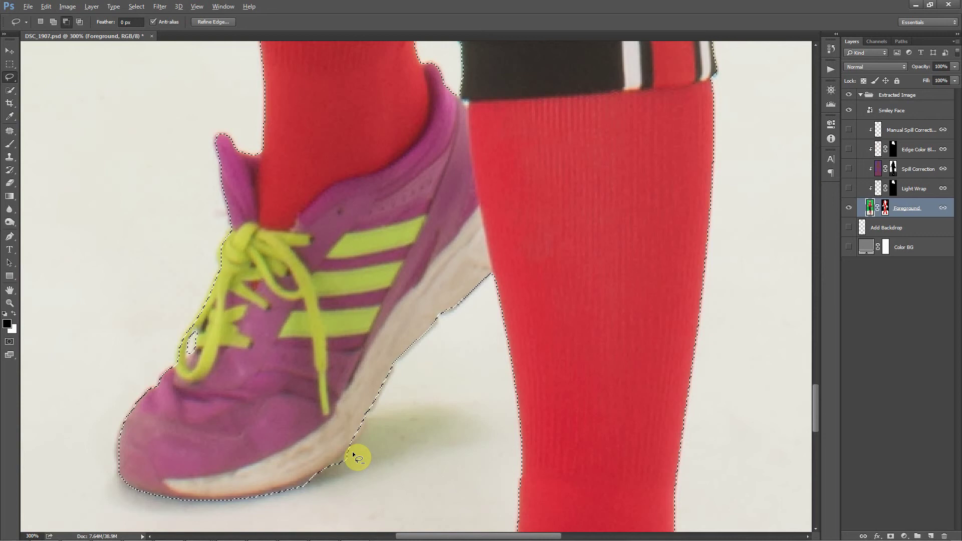
mouse_move(357, 457)
left_mouse_down()
mouse_move(322, 473)
mouse_move(325, 483)
mouse_move(372, 468)
mouse_move(346, 459)
mouse_move(284, 491)
left_mouse_up()
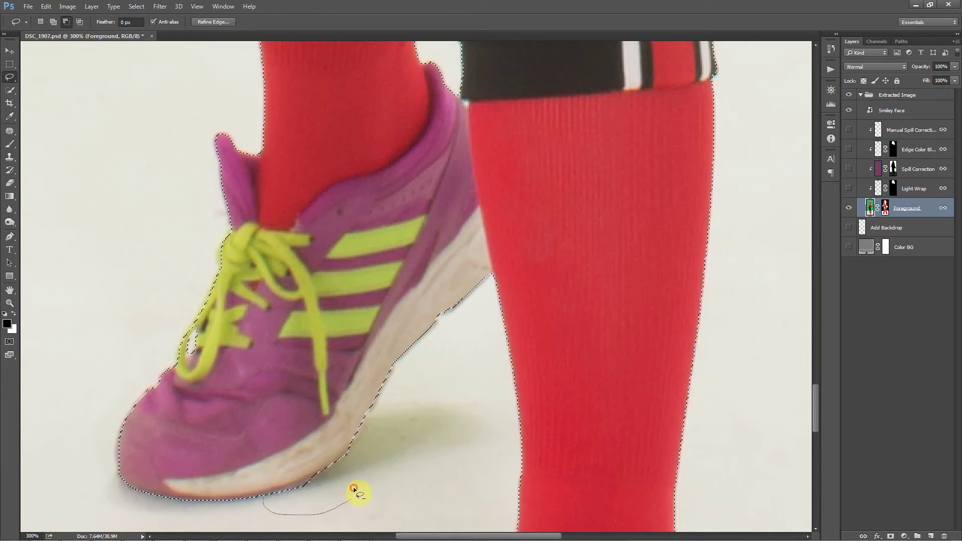
left_click_drag(354, 488, 368, 474)
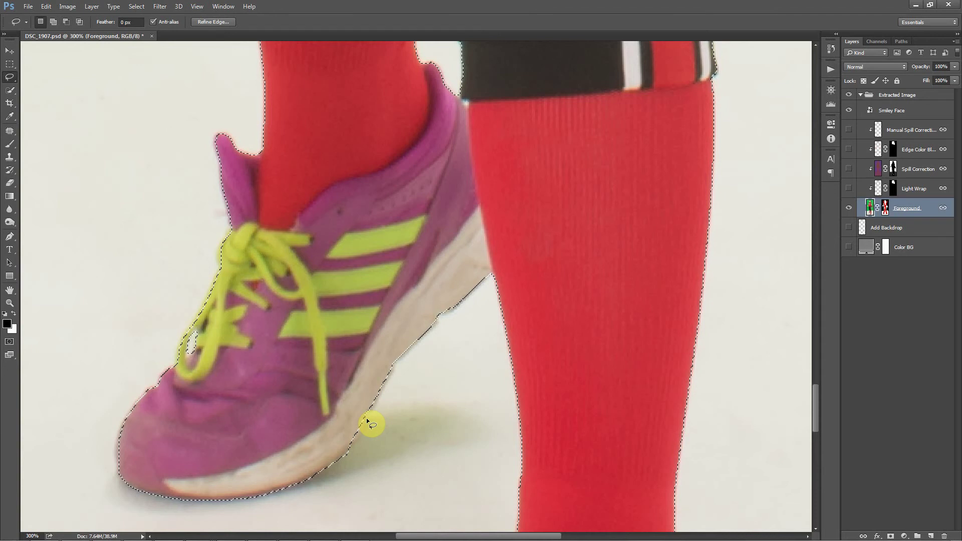
mouse_move(365, 416)
left_mouse_down()
mouse_move(346, 455)
mouse_move(339, 444)
left_mouse_up()
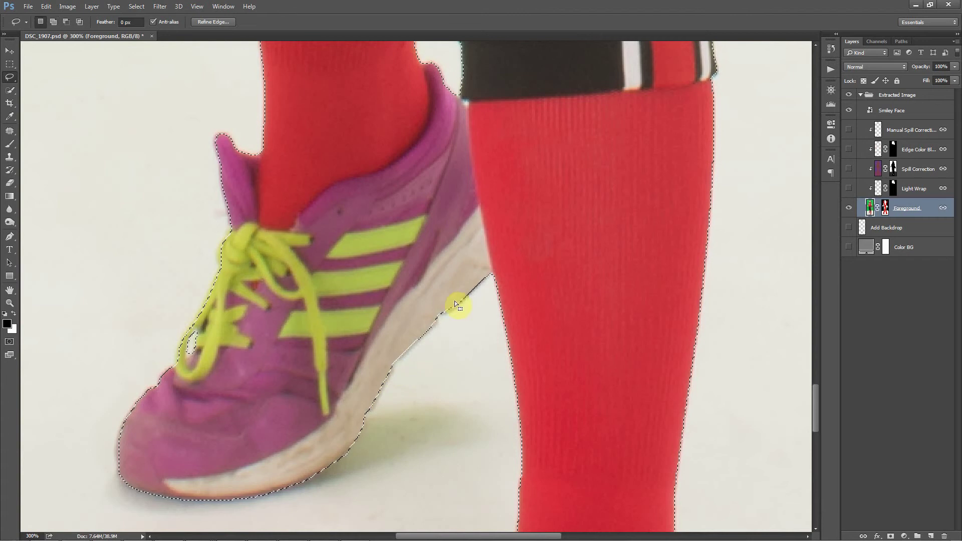
scroll(260, 415, "down", 1)
scroll(261, 416, "down", 3)
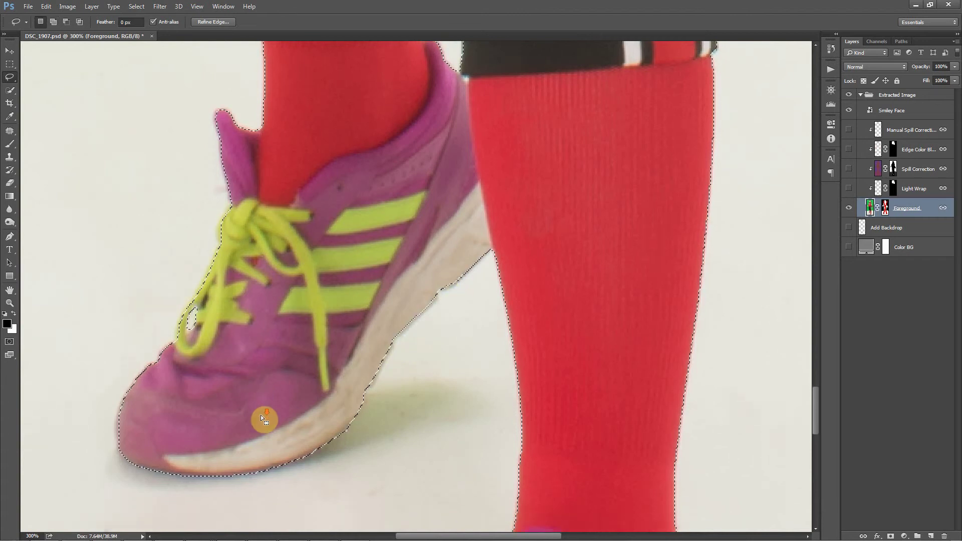
scroll(440, 451, "up", 10)
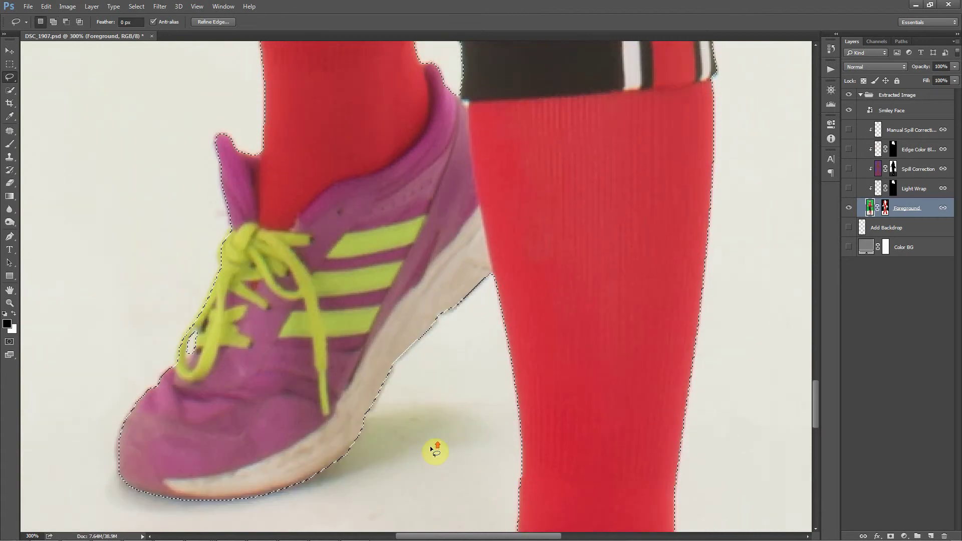
scroll(433, 445, "up", 3)
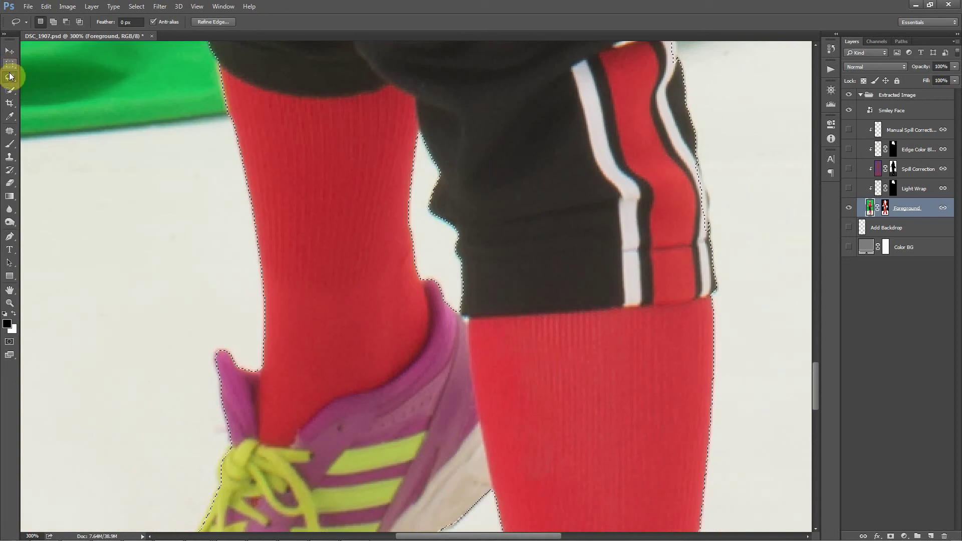
Step: Add a Polygonal Lasso outline along the shorts' right edge, hem and red stripe
left_click_drag(9, 77, 39, 86)
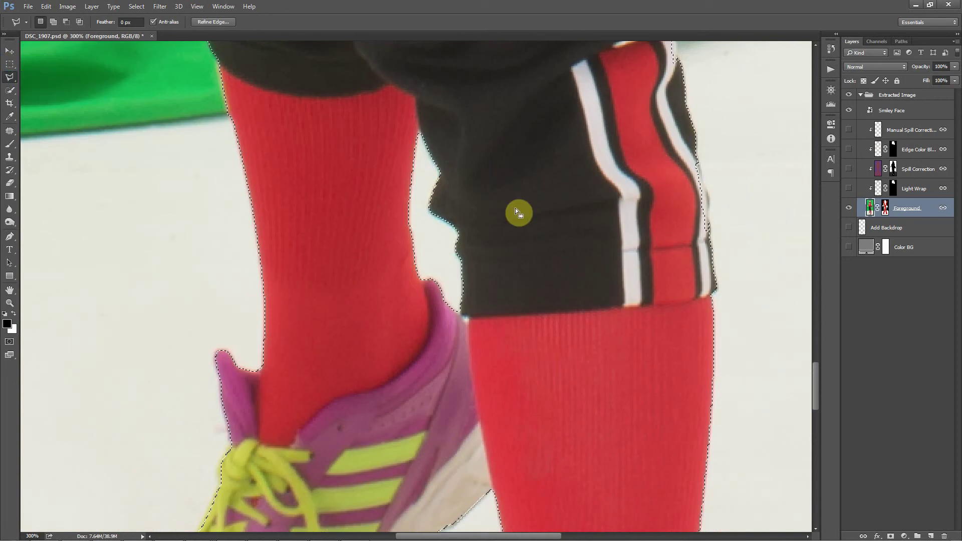
left_click(670, 172, "shift")
left_click(693, 142, "shift")
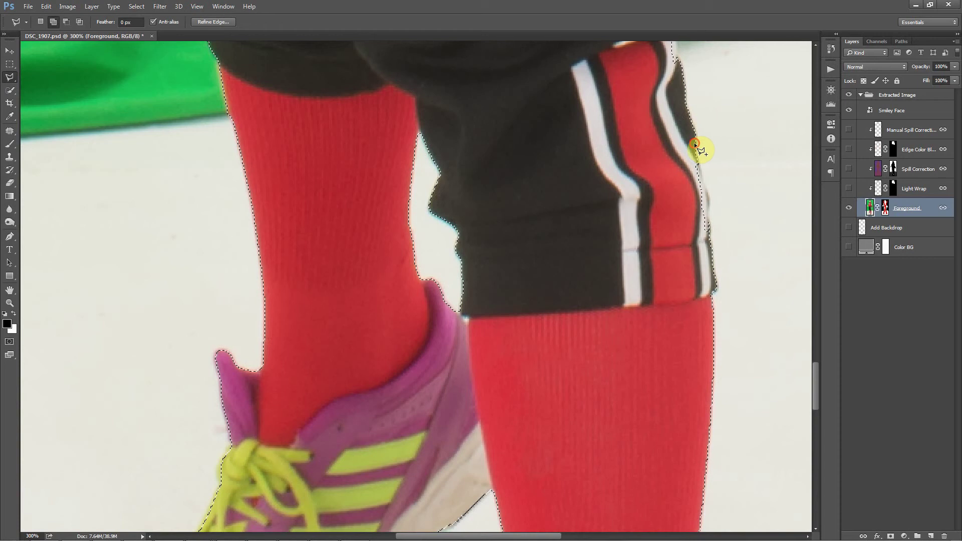
left_click(701, 174)
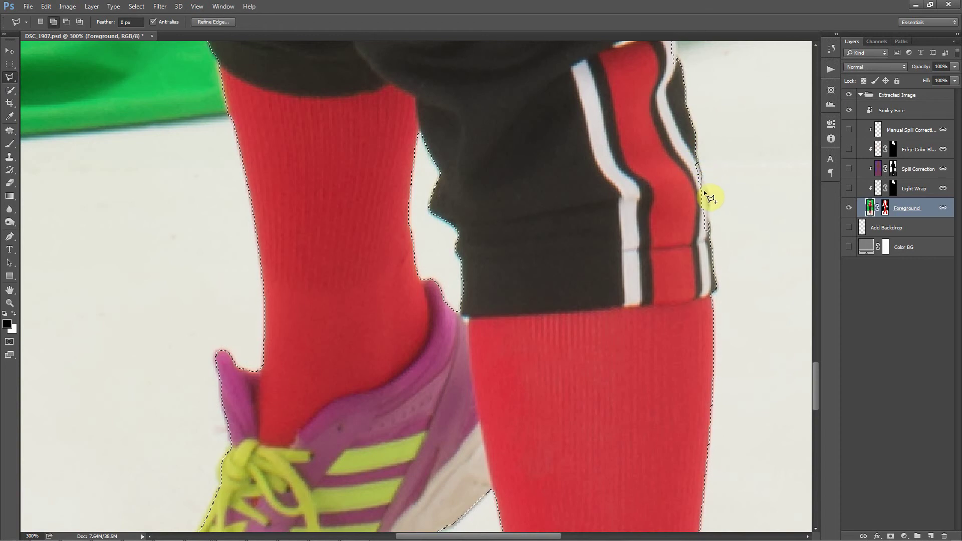
left_click(706, 195)
left_click(708, 232)
left_click(640, 257)
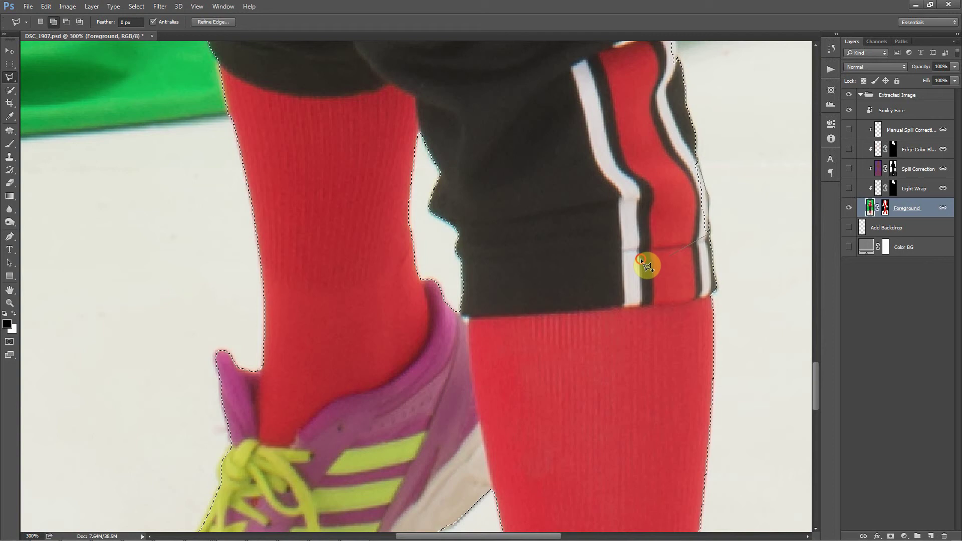
scroll(649, 122, "up", 4)
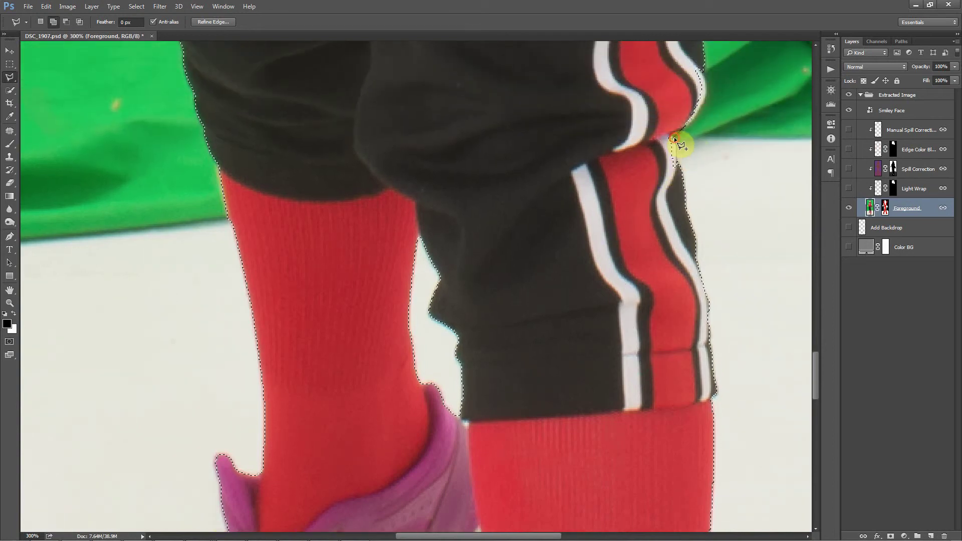
left_click(658, 106)
left_click(636, 153)
left_click(655, 202)
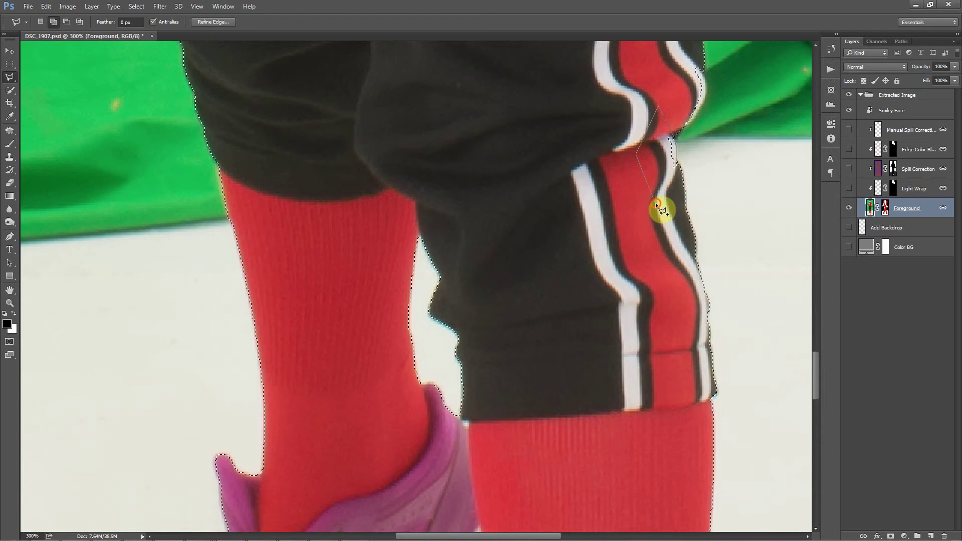
double_click(656, 202)
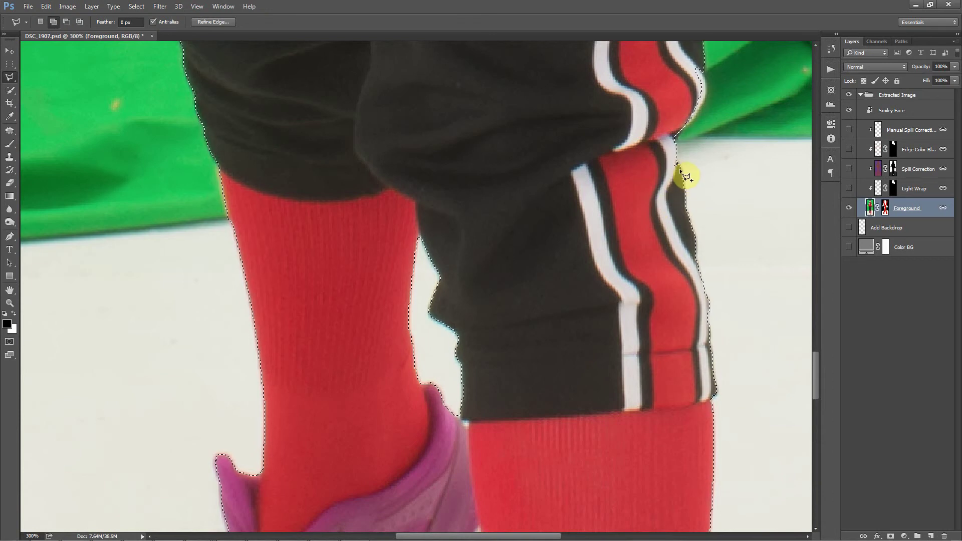
Step: Add a second small polygonal outline along the red stripe's edge
left_click(672, 152)
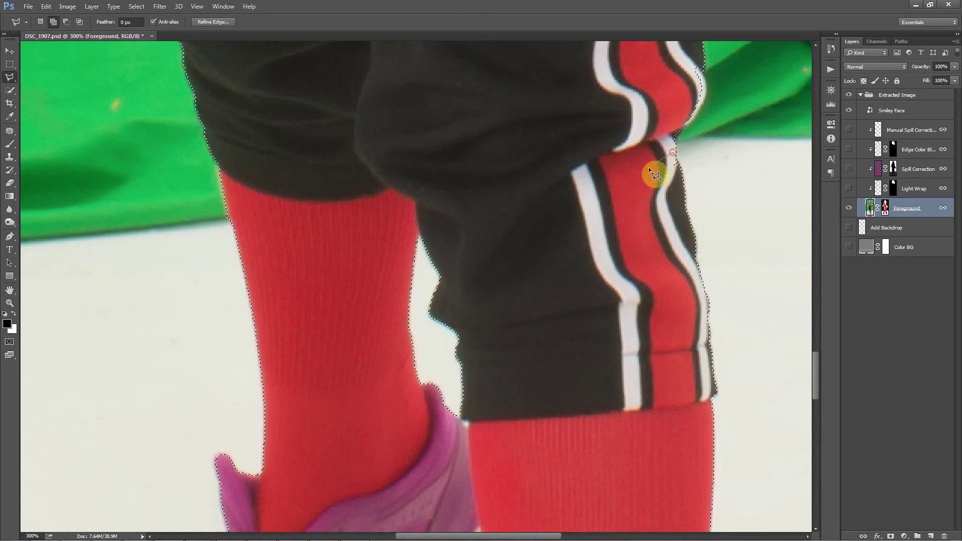
left_click(649, 167)
double_click(678, 189)
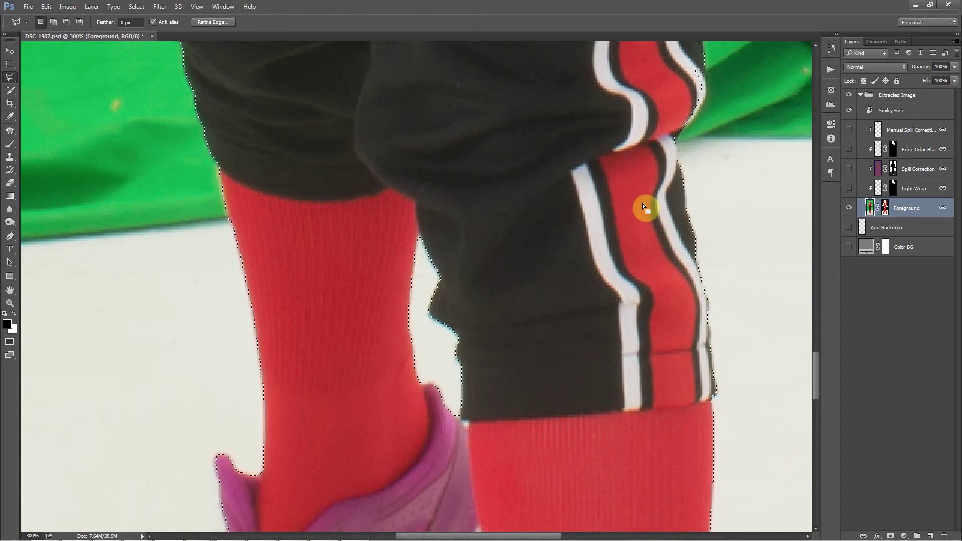
scroll(681, 199, "down", 2)
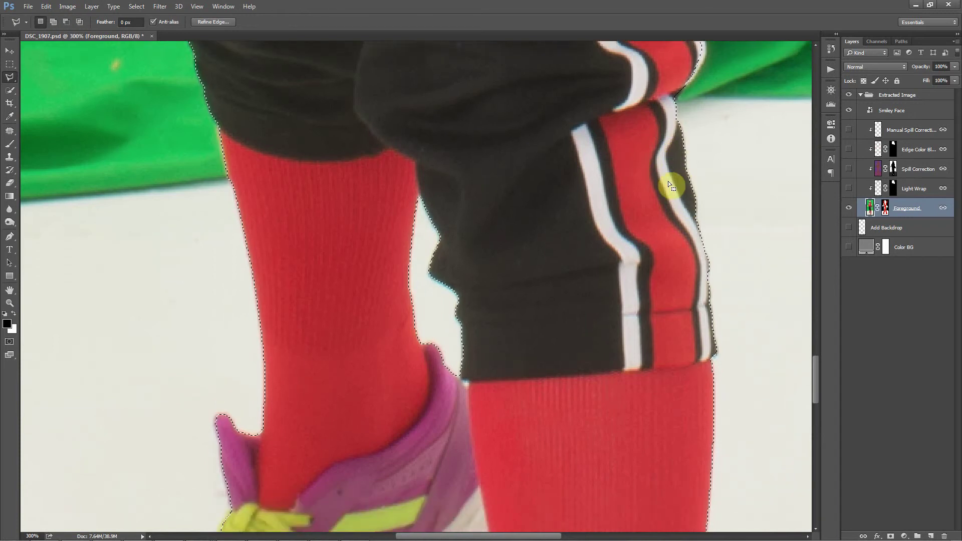
scroll(668, 183, "down", 8)
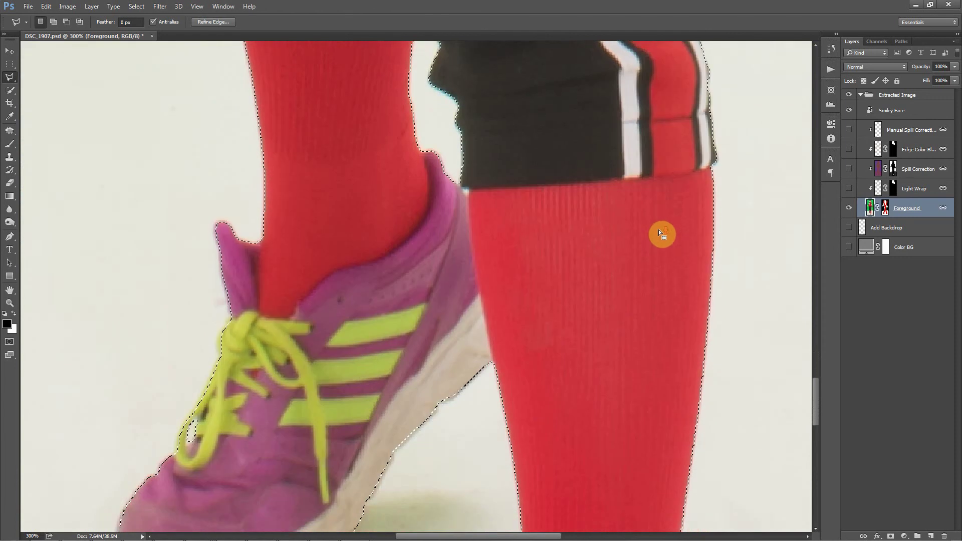
scroll(658, 230, "down", 10)
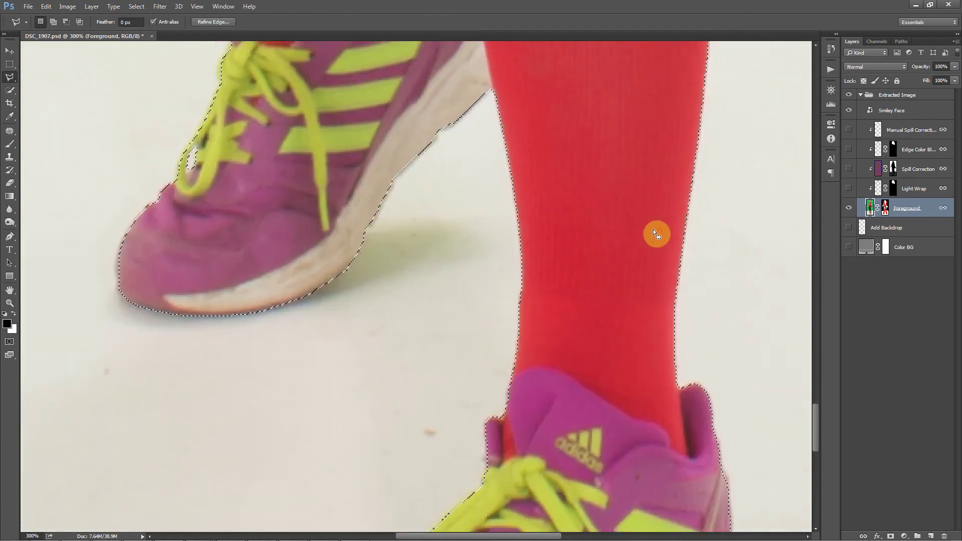
scroll(653, 230, "down", 10)
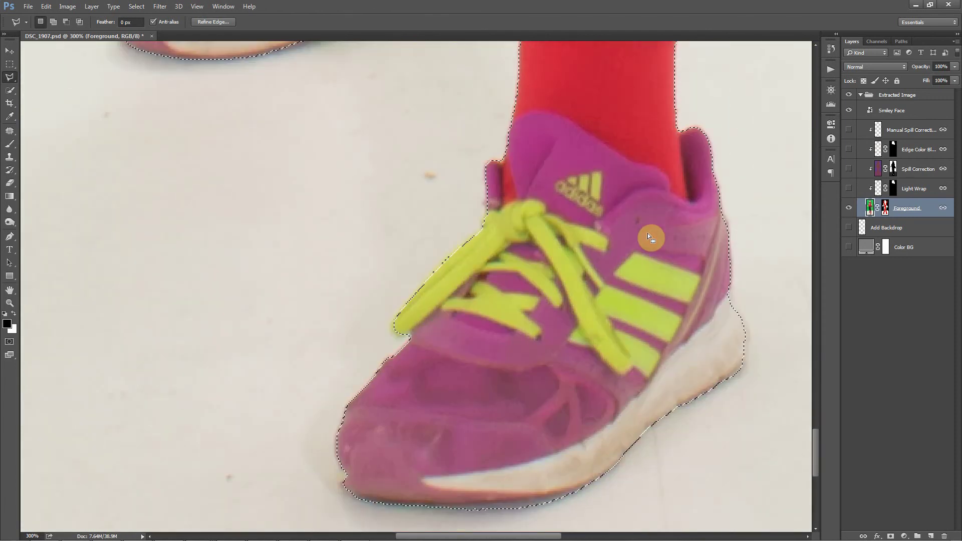
scroll(638, 211, "down", 3)
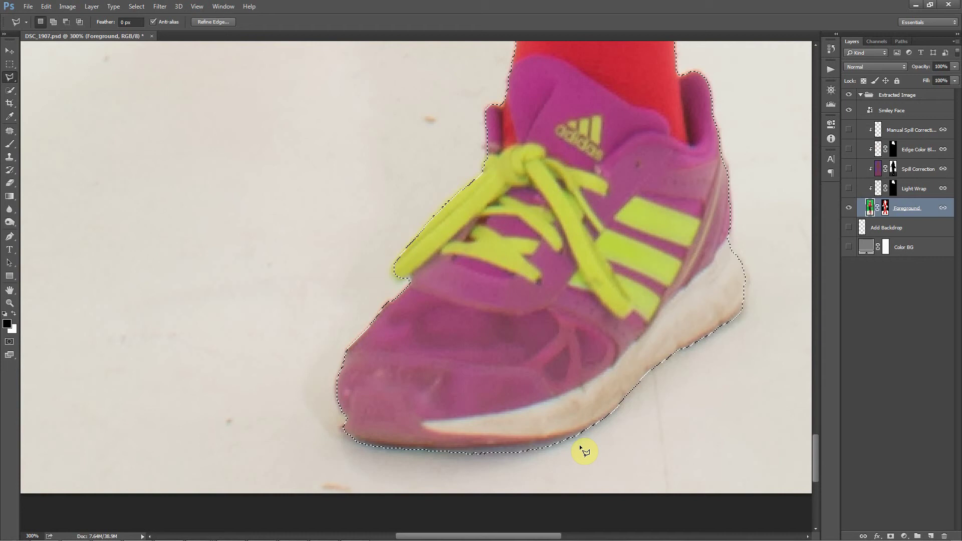
Step: Subtract the floor below the shoe soles with two polygonal outlines
left_click(588, 431, "alt")
double_click(547, 446)
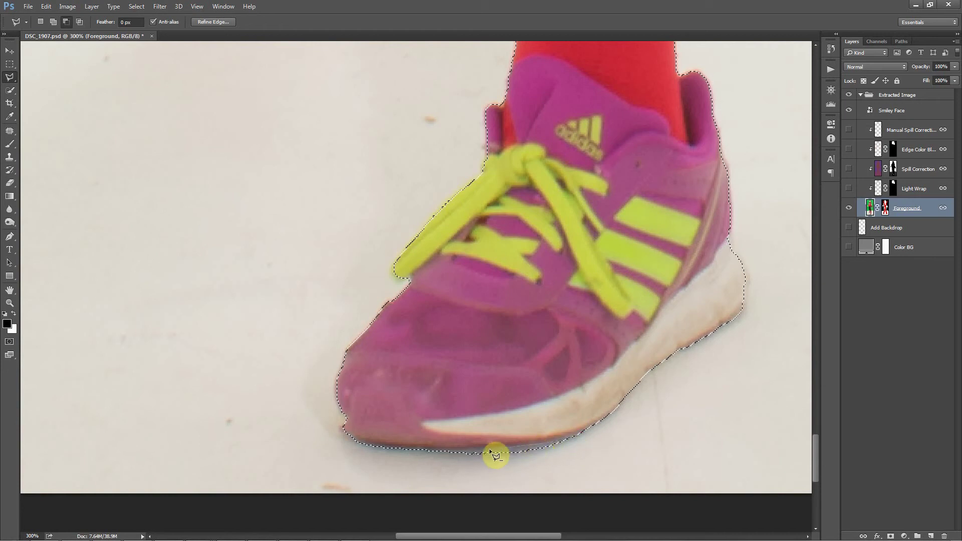
left_click(434, 452, "alt")
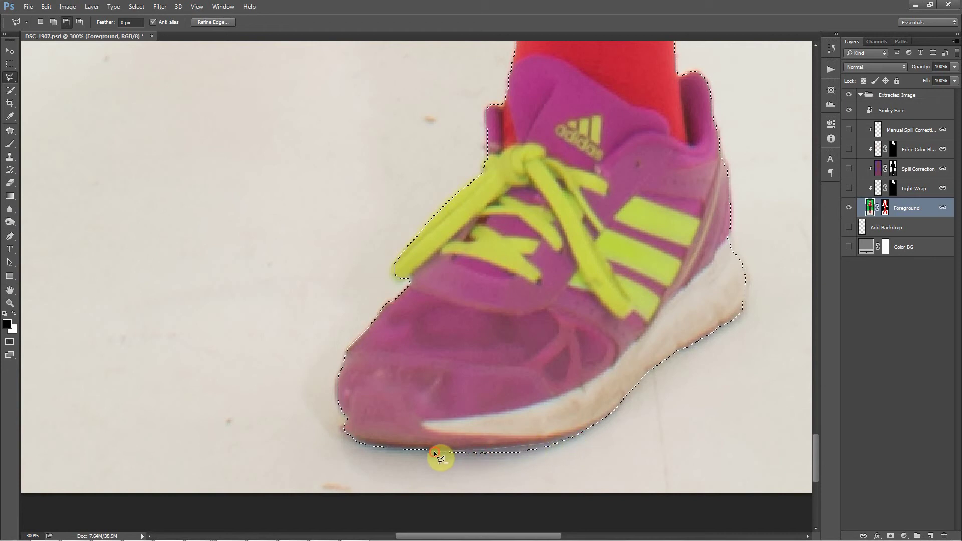
left_click(420, 477)
double_click(630, 458)
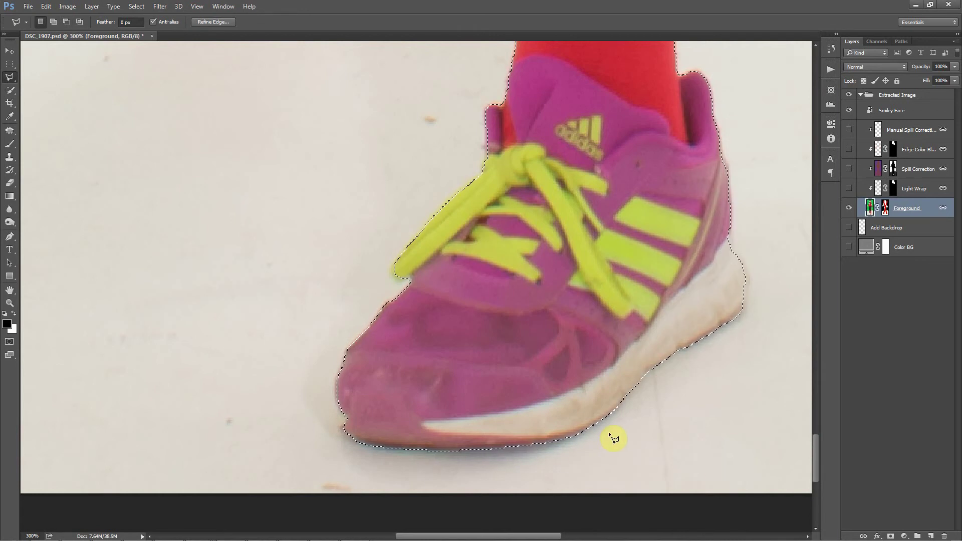
Step: Invert the selection with Select > Inverse so the background is selected
left_click(140, 7)
left_click(148, 46)
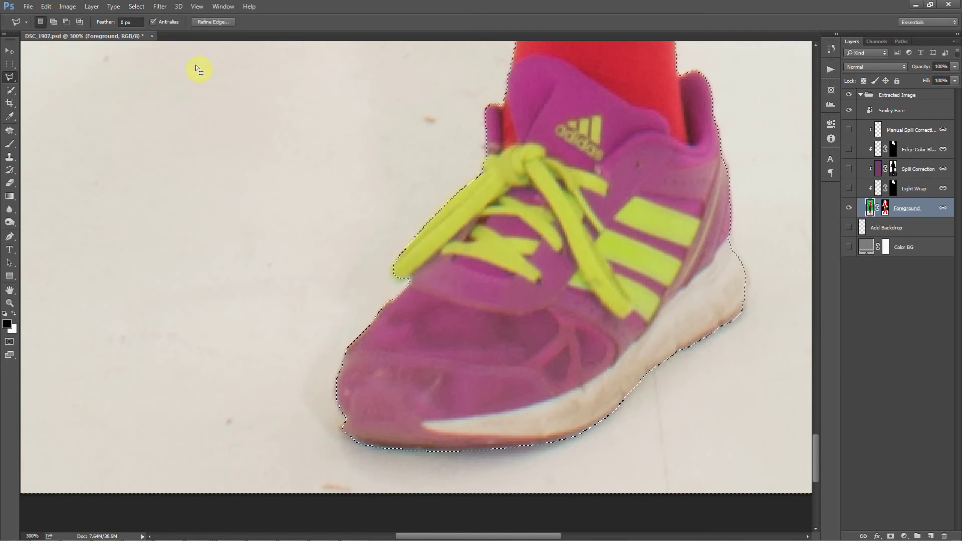
left_click(496, 113)
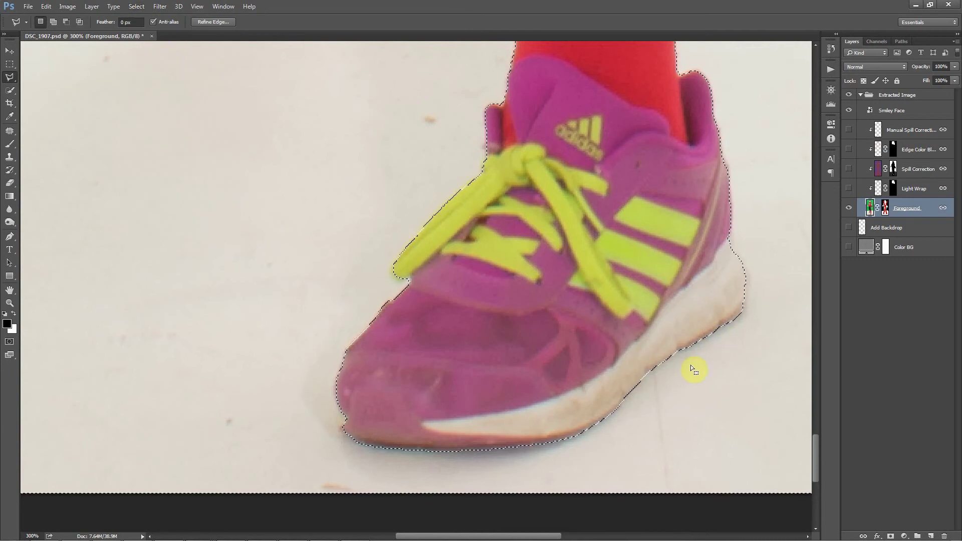
Step: Enable the Foreground layer mask and make the four correction layers visible again
right_click(881, 213)
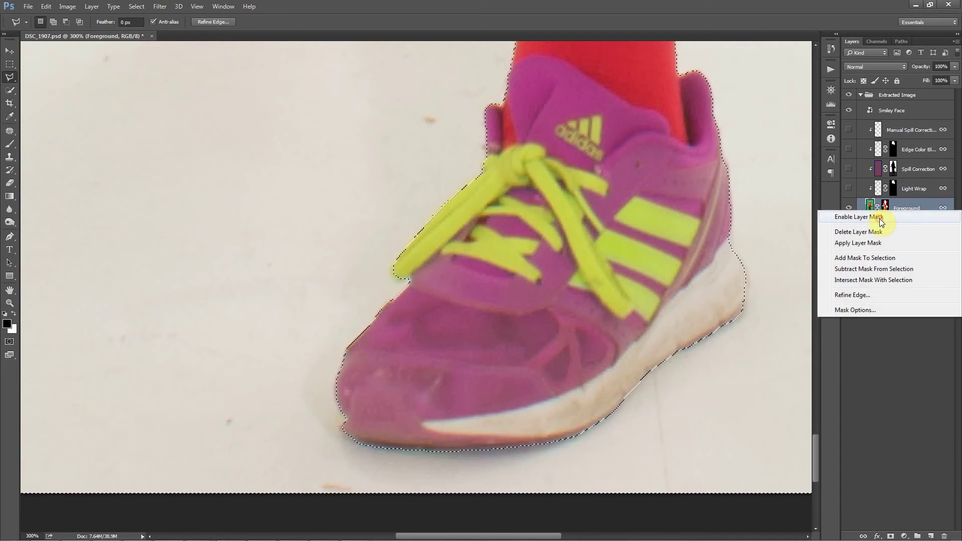
left_click(880, 219)
left_click_drag(852, 198, 848, 131)
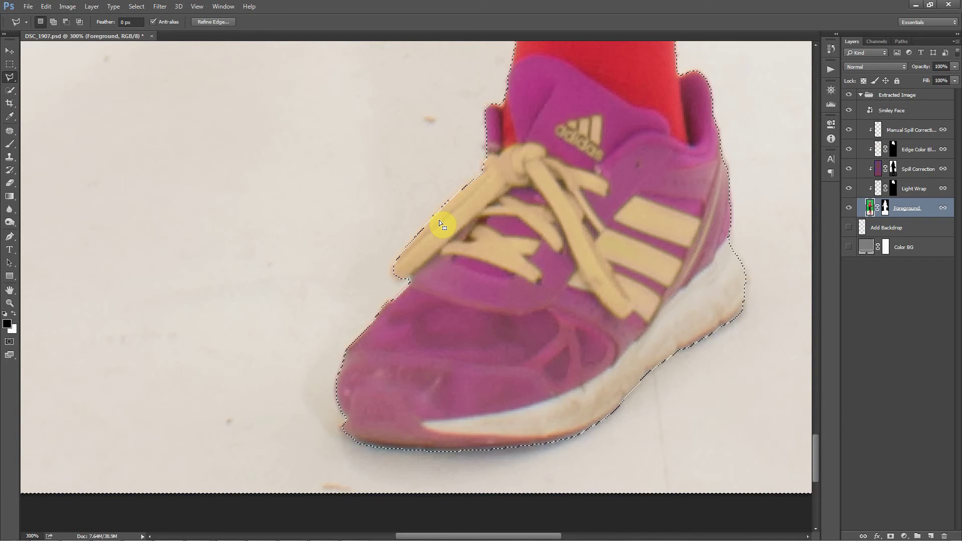
Step: Target the Foreground mask and brush out the floor left and right of the shoes
left_click(868, 208)
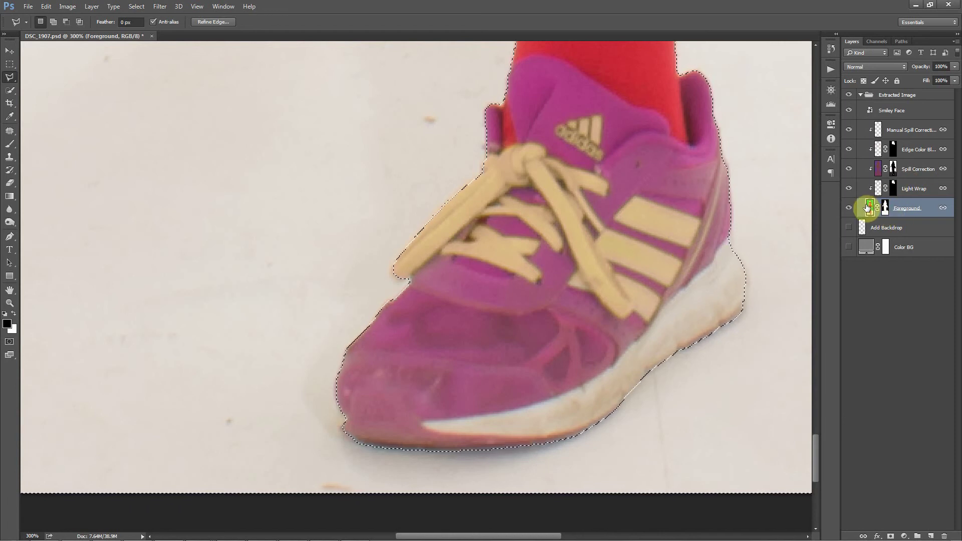
key("ctrl+minus")
key("ctrl+minus")
key("ctrl+minus")
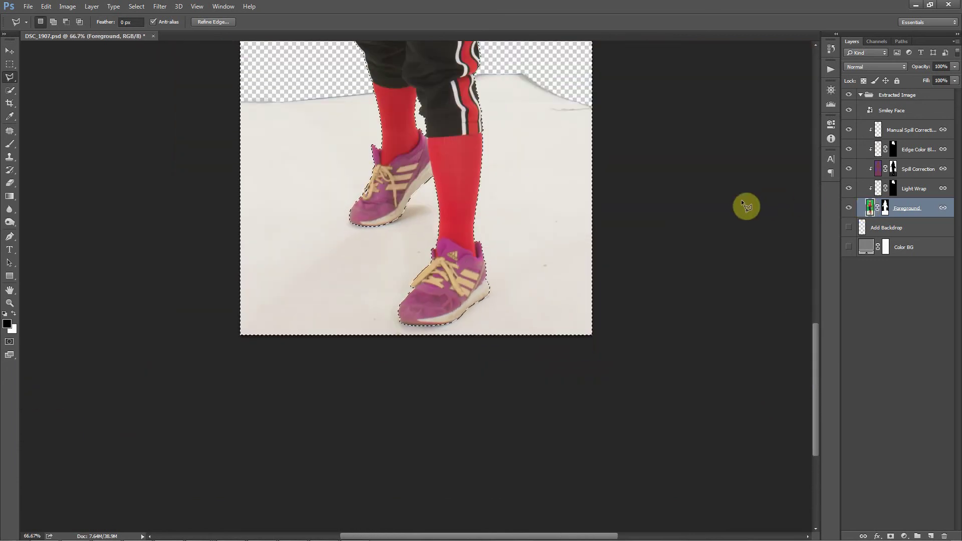
left_click(884, 209)
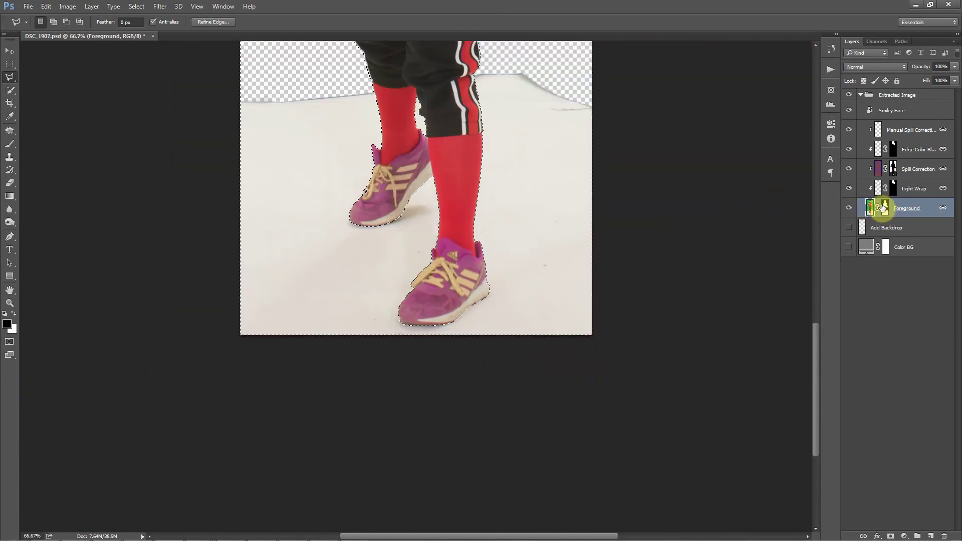
left_click(886, 209)
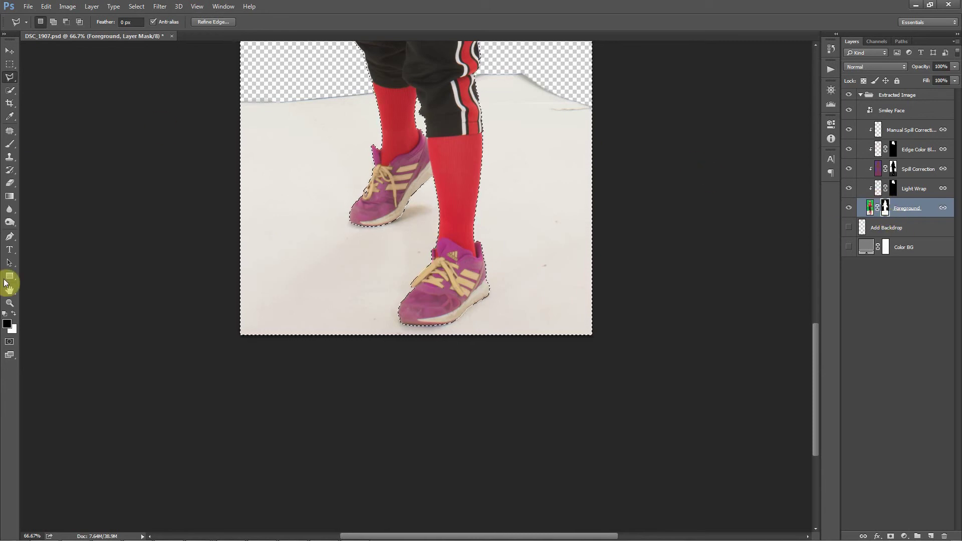
left_click(9, 147)
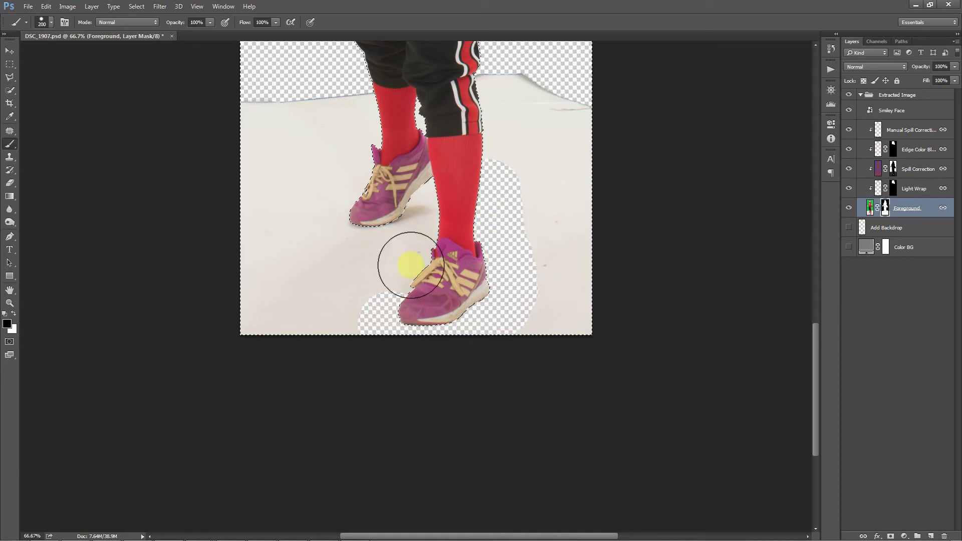
mouse_move(426, 192)
left_mouse_down()
mouse_move(395, 241)
mouse_move(339, 218)
mouse_move(371, 161)
mouse_move(360, 118)
mouse_move(243, 123)
mouse_move(320, 172)
mouse_move(244, 197)
mouse_move(314, 226)
mouse_move(367, 312)
mouse_move(230, 297)
mouse_move(301, 269)
mouse_move(262, 322)
left_mouse_up()
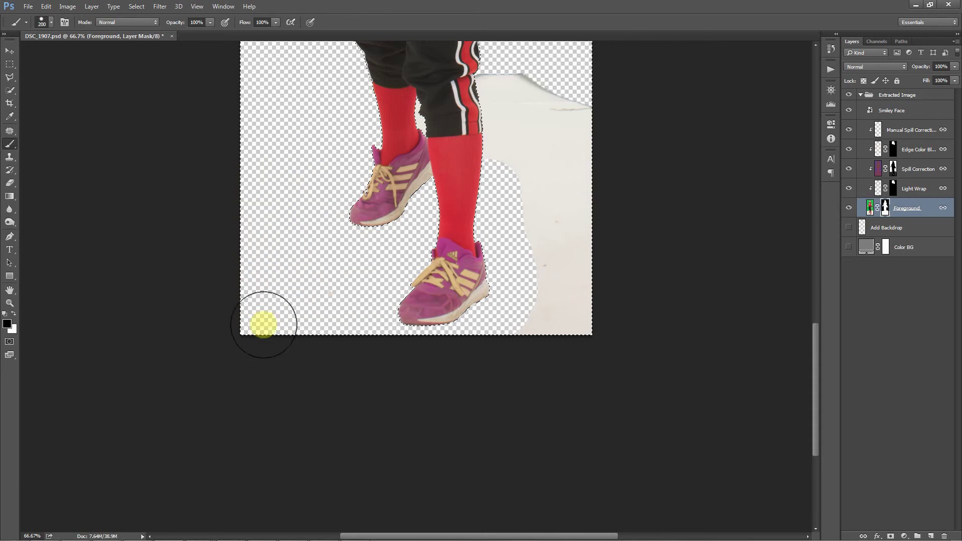
scroll(579, 330, "up", 2)
mouse_move(579, 331)
left_mouse_down()
mouse_move(553, 367)
mouse_move(542, 297)
mouse_move(584, 164)
mouse_move(597, 301)
left_mouse_up()
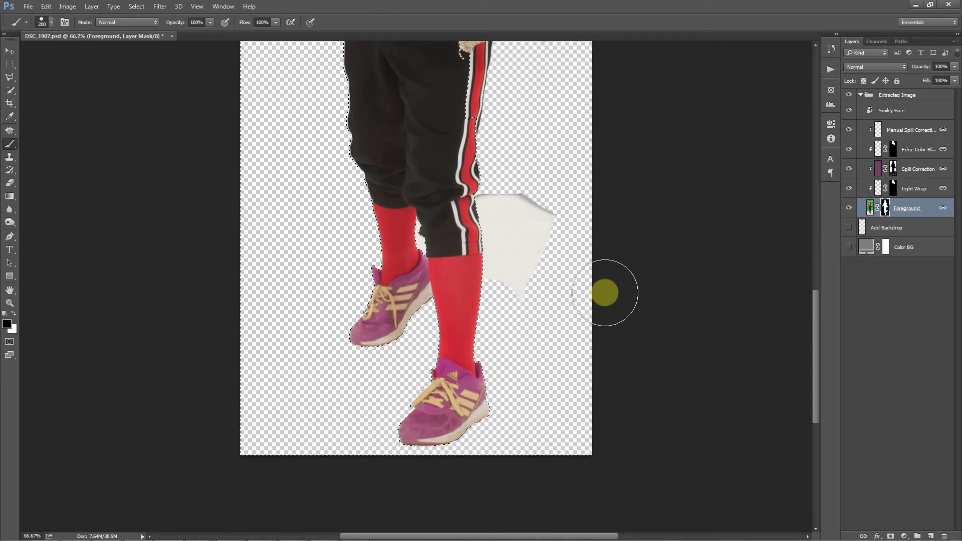
Step: With a smaller brush, erase the floor strip by the trousers and clean the sock edges
key("ctrl+plus")
key("ctrl+plus")
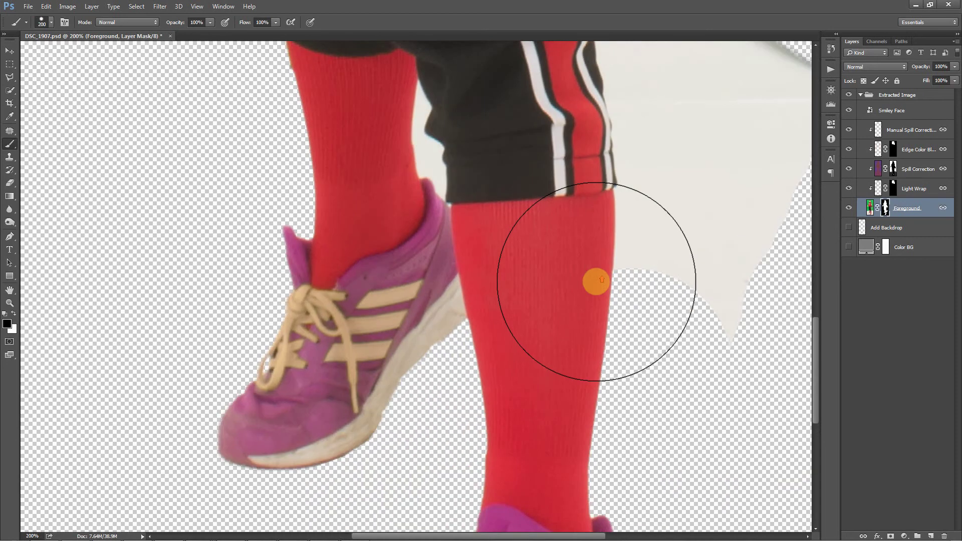
scroll(607, 281, "up", 1)
key("bracketleft")
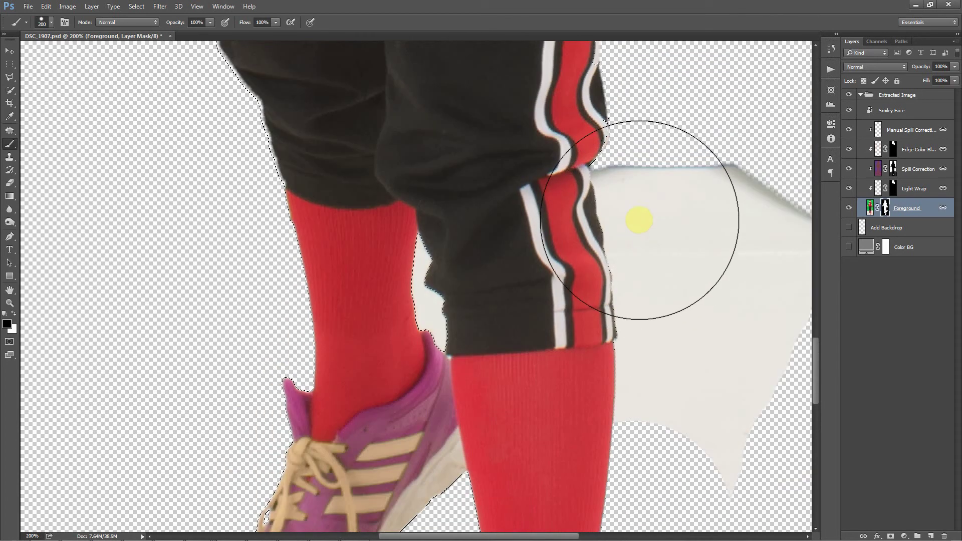
key("bracketleft")
key("bracketleft")
key("bracketleft")
key("bracketleft")
key("bracketleft")
key("bracketleft")
key("bracketleft")
key("bracketleft")
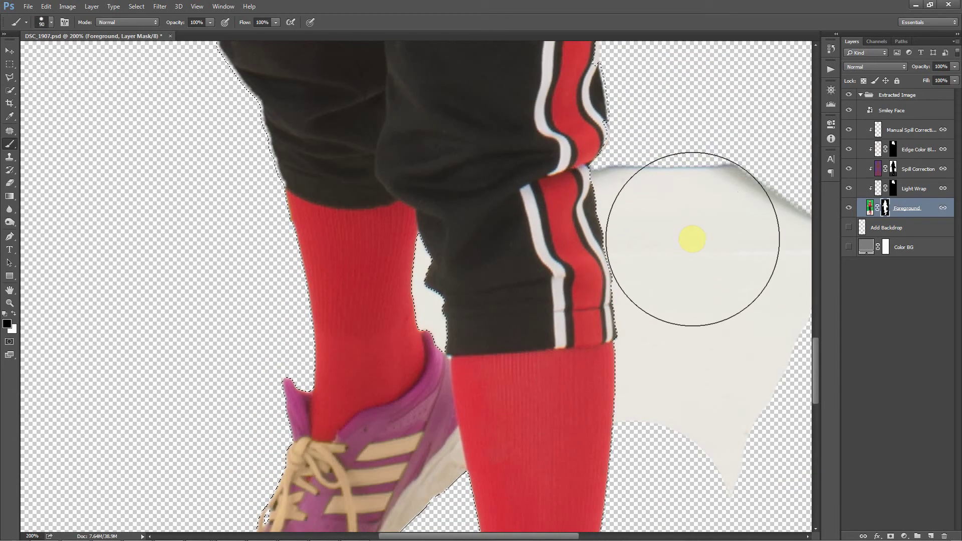
left_click(726, 174)
mouse_move(711, 173)
left_mouse_down()
mouse_move(607, 184)
mouse_move(589, 196)
mouse_move(673, 215)
mouse_move(761, 188)
mouse_move(737, 275)
left_mouse_up()
scroll(737, 273, "down", 1)
scroll(738, 274, "down", 1)
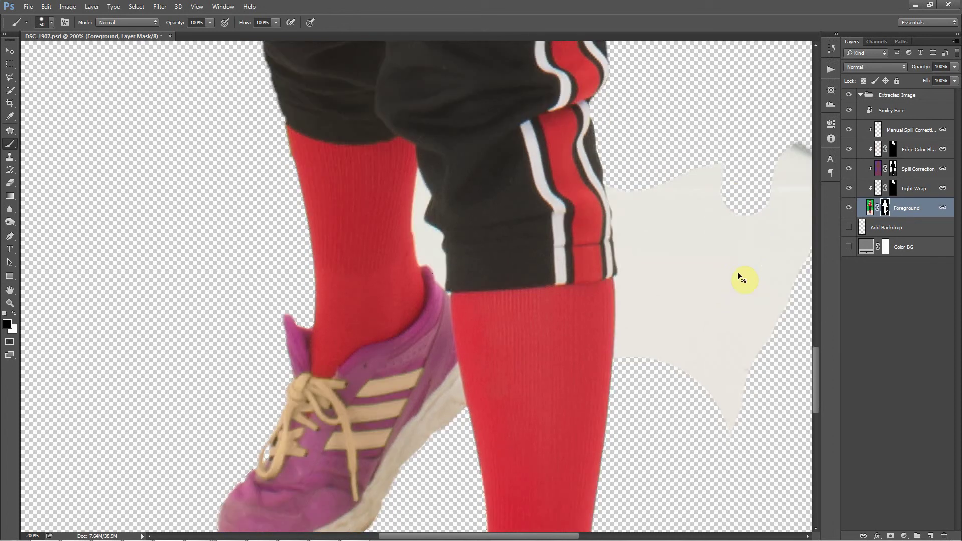
key("ctrl+minus")
key("ctrl+minus")
key("bracketright")
key("bracketright")
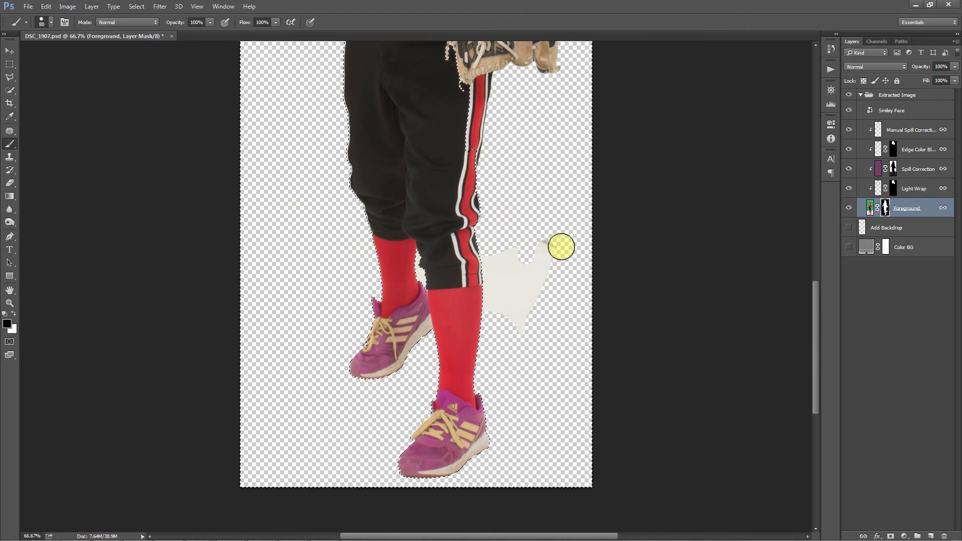
mouse_move(555, 246)
left_mouse_down()
mouse_move(483, 261)
mouse_move(511, 328)
left_mouse_up()
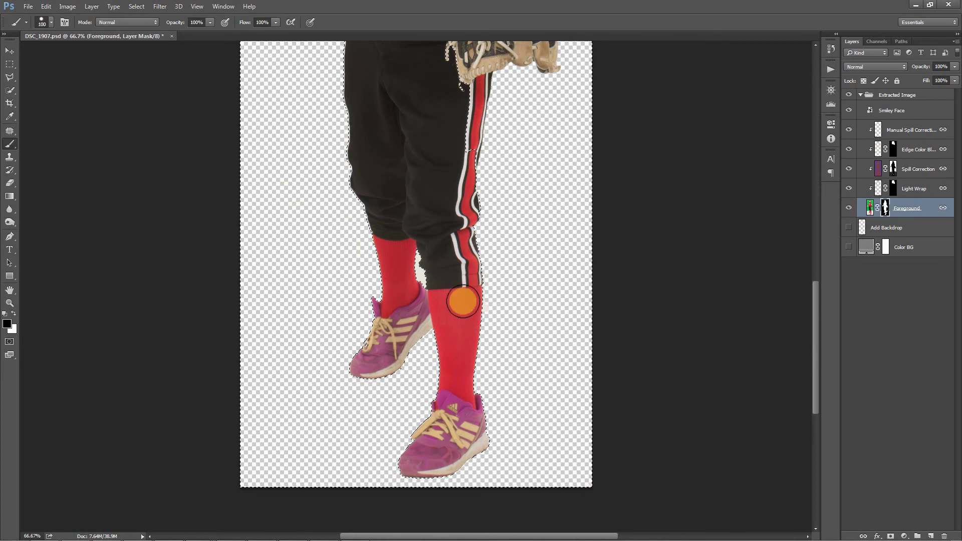
left_click(420, 292)
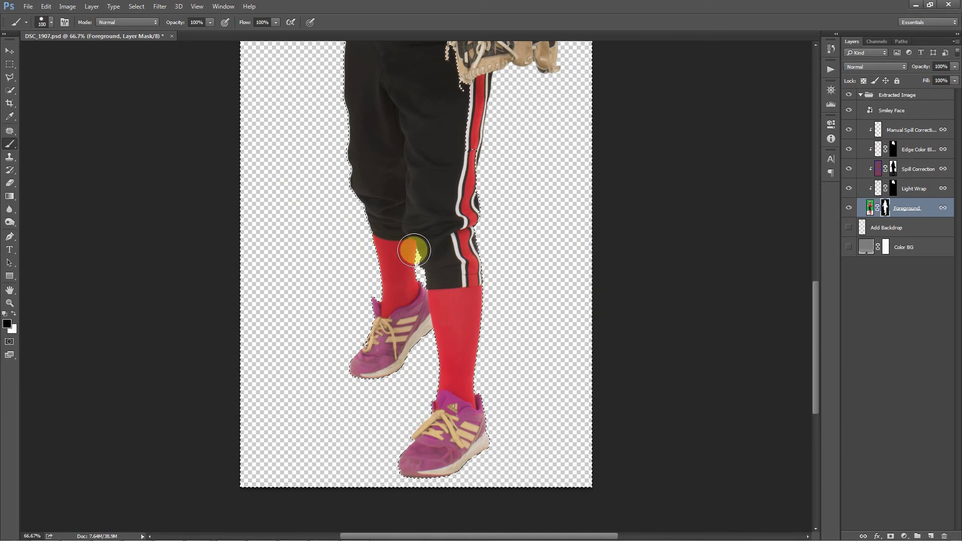
left_click_drag(414, 250, 429, 337)
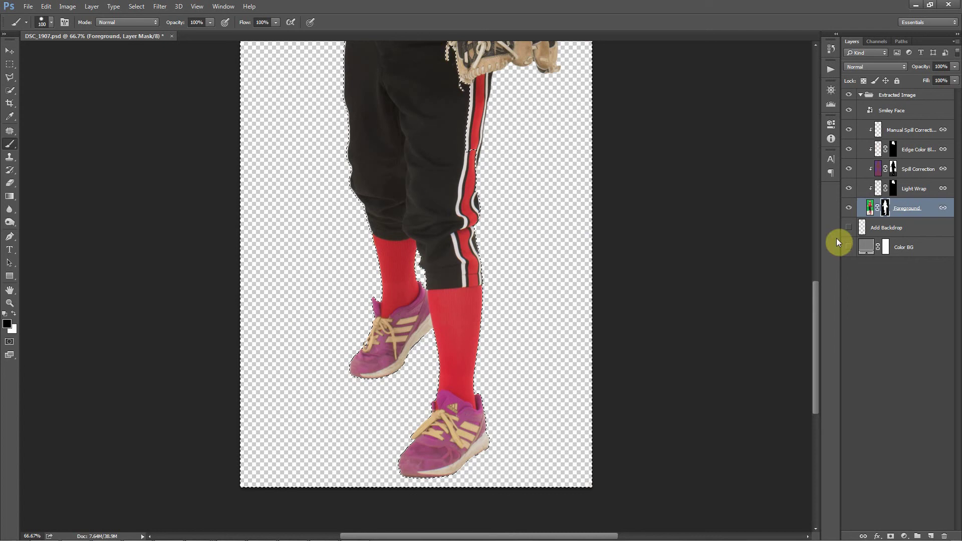
Step: Deselect and turn on the gray Color BG layer
left_click(136, 7)
left_click(146, 27)
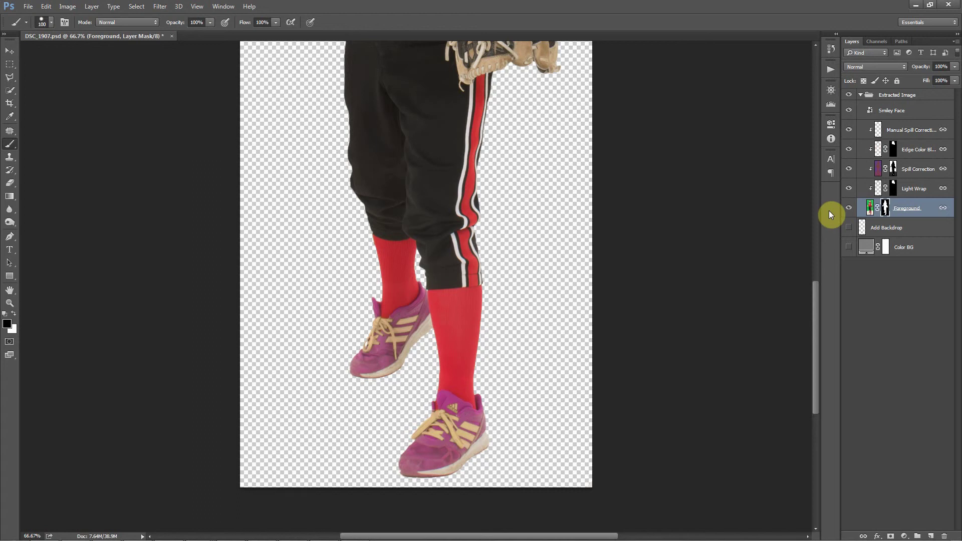
left_click(848, 247)
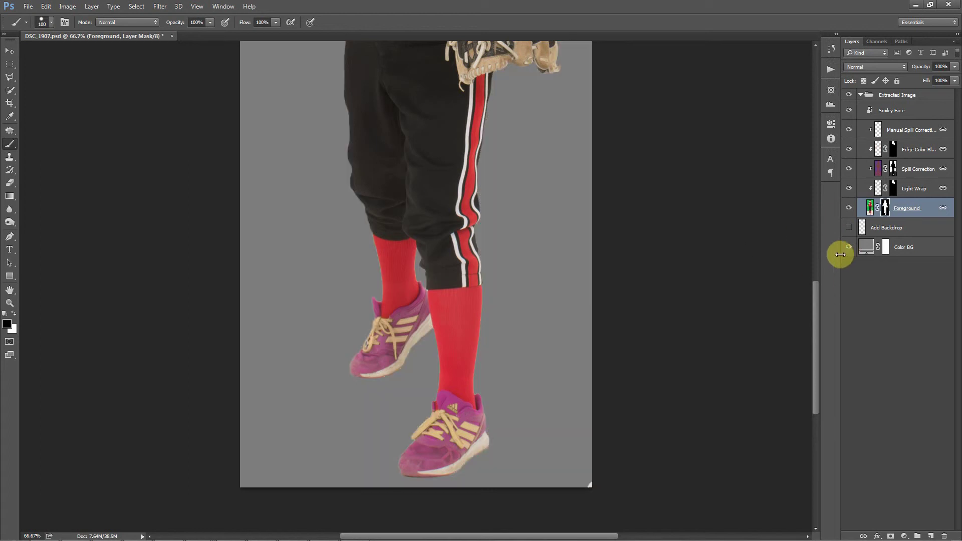
Step: Zoom to 200% and scroll around to inspect the leg and shoe edges
key("ctrl+plus")
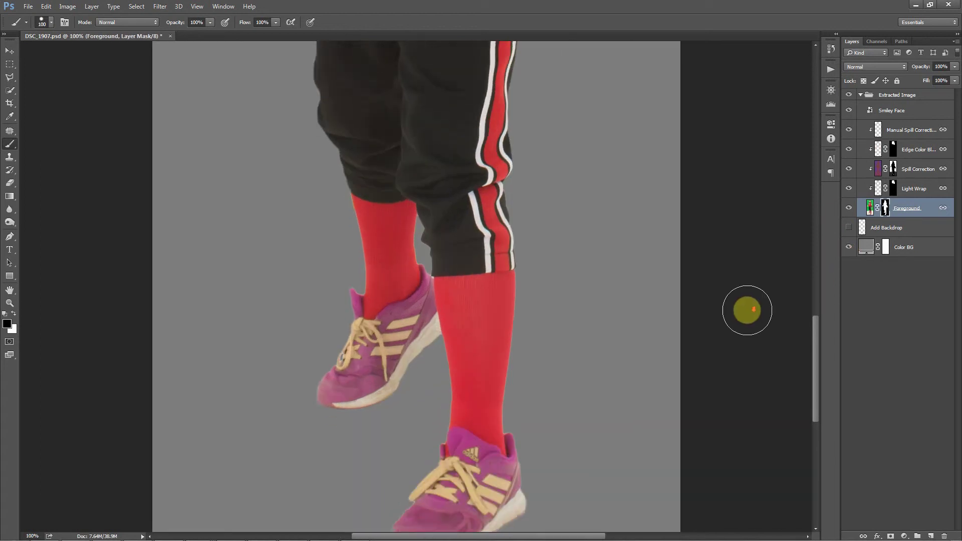
scroll(748, 306, "down", 2)
key("ctrl+plus")
scroll(605, 279, "down", 1)
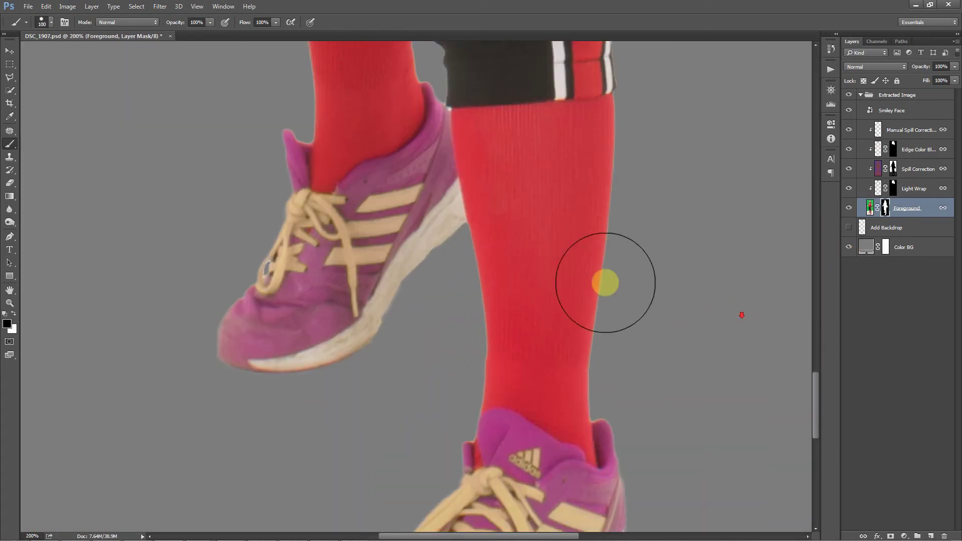
scroll(476, 286, "up", 3)
scroll(451, 281, "up", 5)
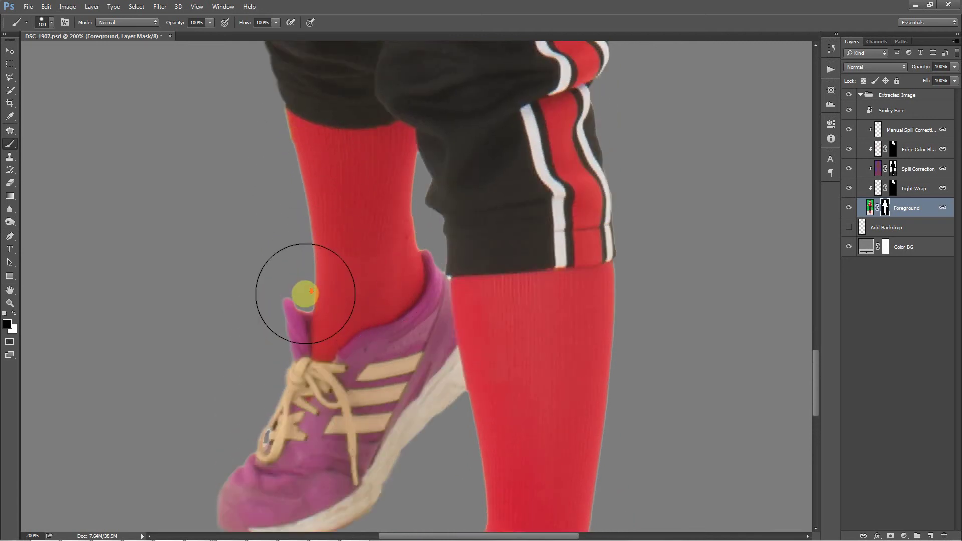
scroll(307, 286, "down", 3)
scroll(310, 290, "down", 8)
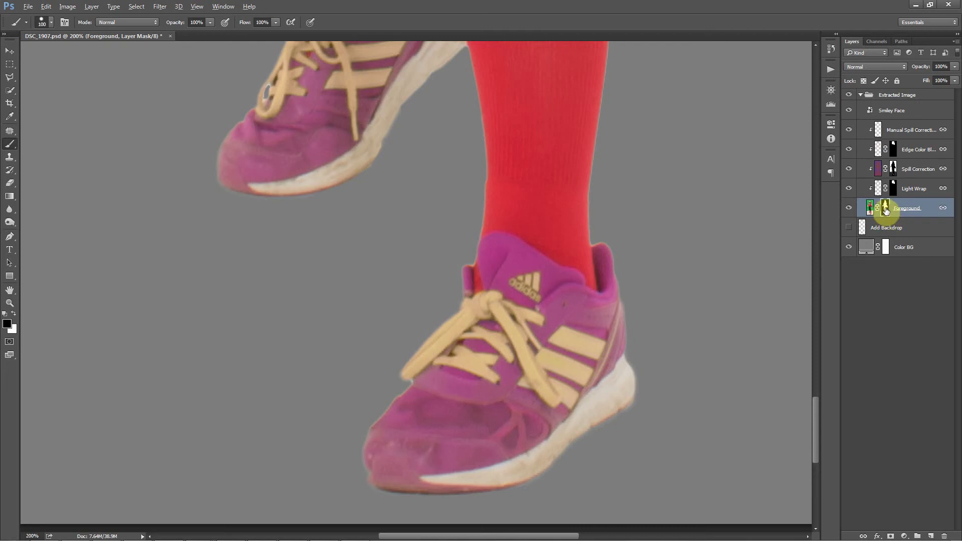
Step: Load the Foreground mask as a selection and invert it to select the background
left_click(885, 209, "alt")
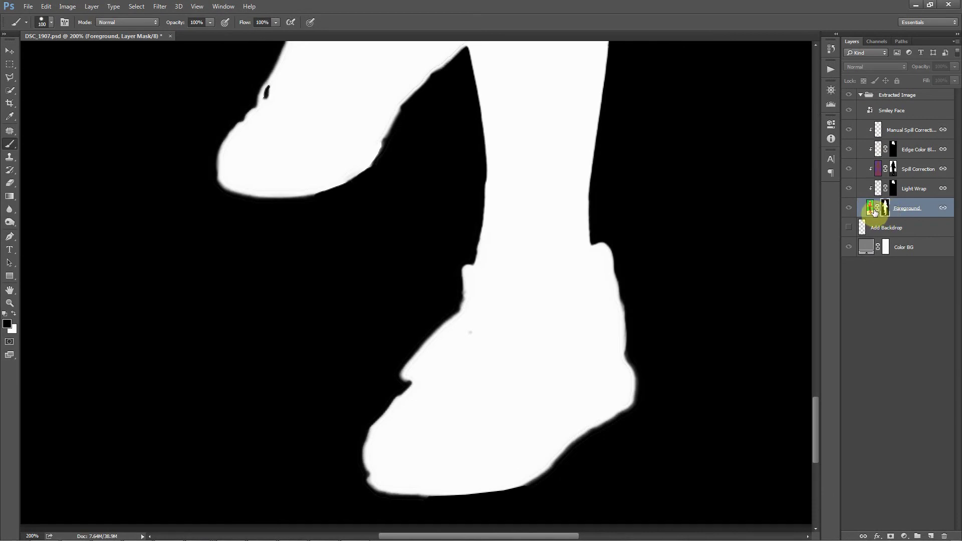
left_click(872, 209)
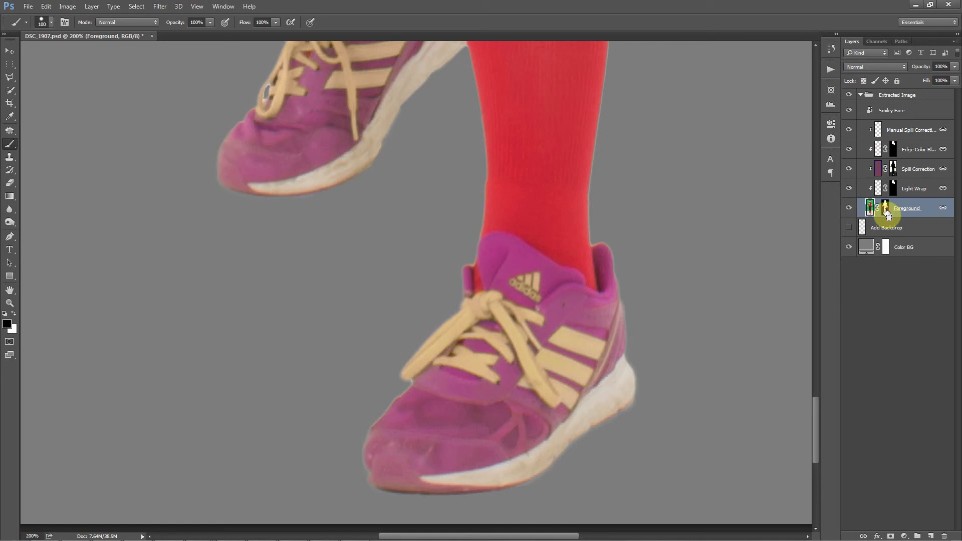
left_click(887, 213, "ctrl")
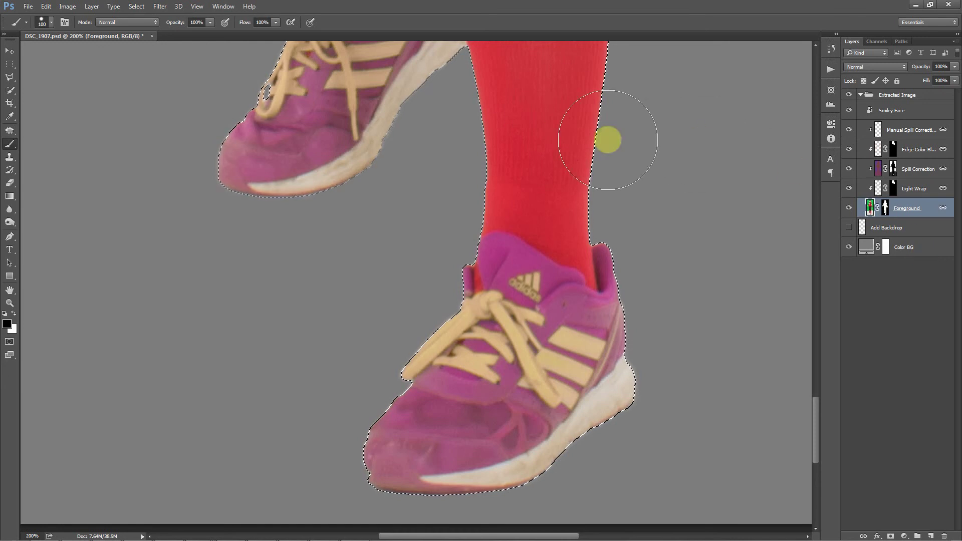
left_click(135, 6)
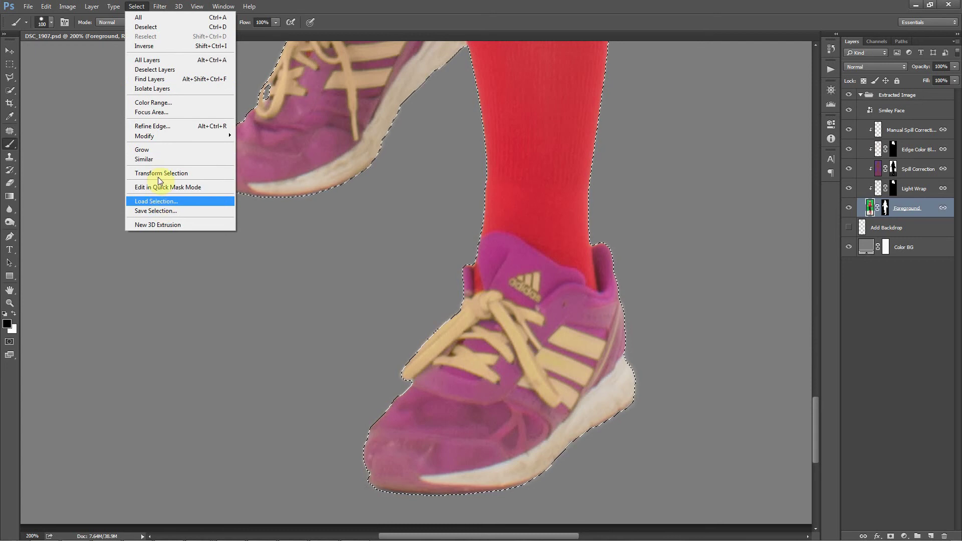
left_click(158, 46)
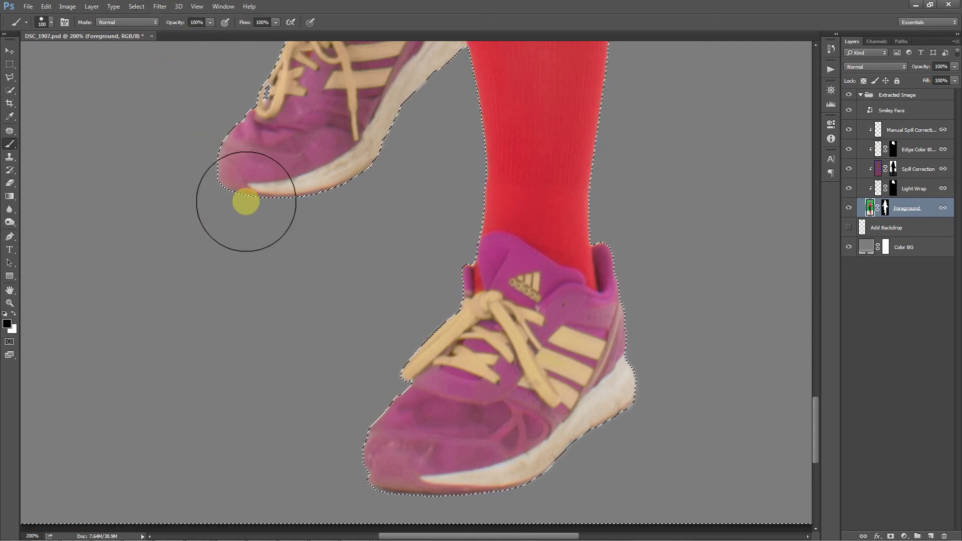
Step: Expand the selection by 1 pixel and feather it by 0.3 pixels
left_click(138, 7)
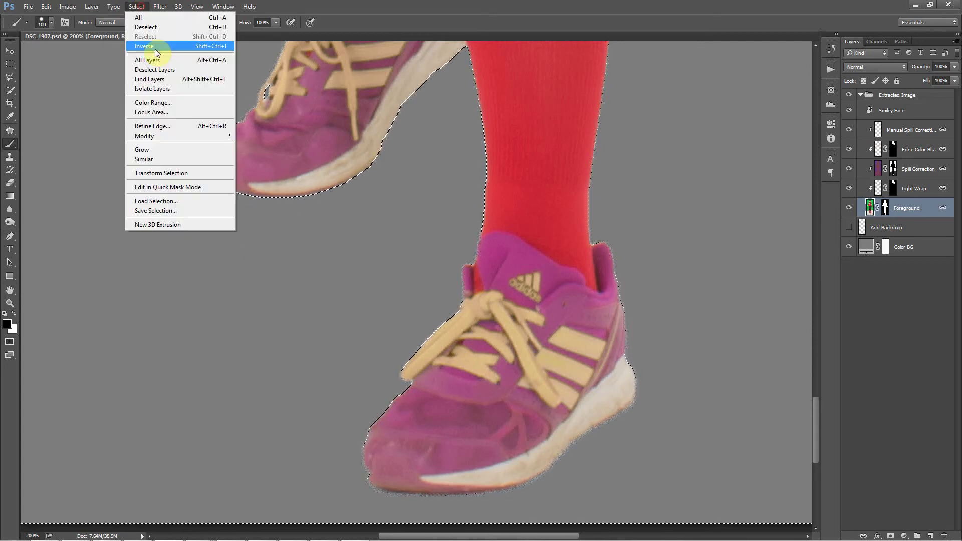
mouse_move(169, 134)
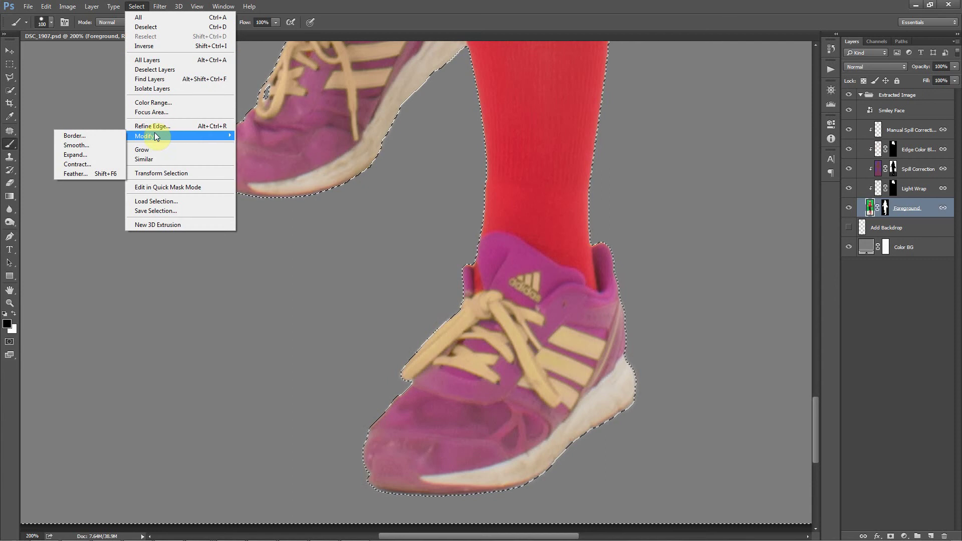
left_click(105, 155)
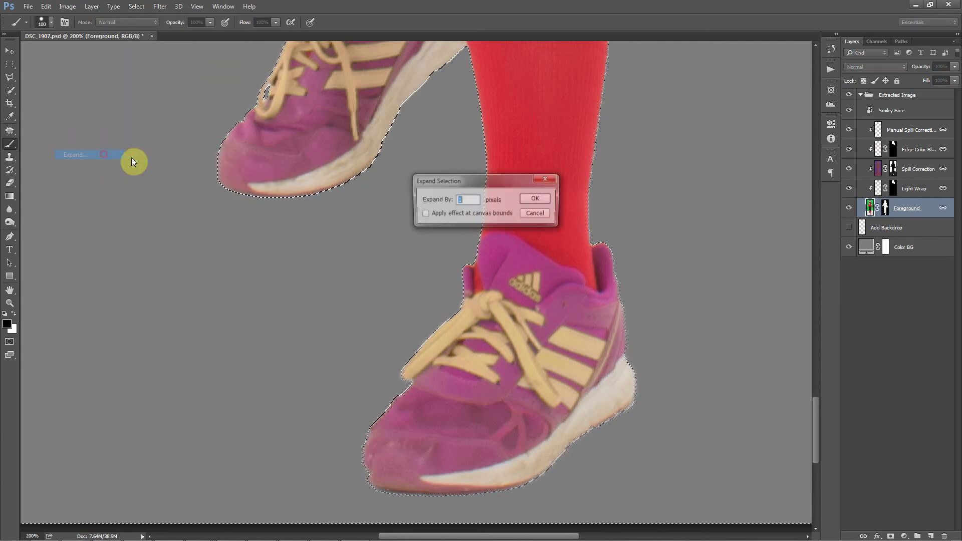
left_click(535, 201)
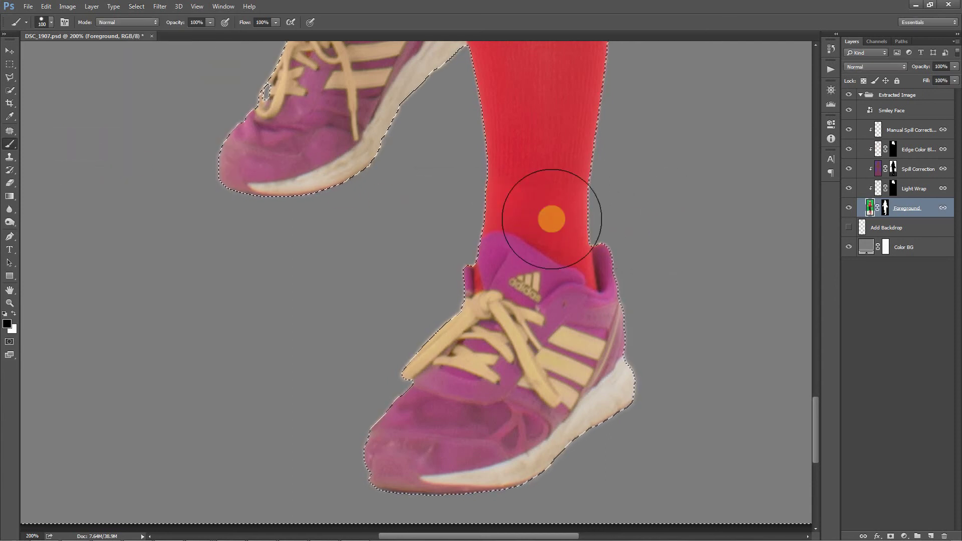
left_click(139, 10)
mouse_move(186, 136)
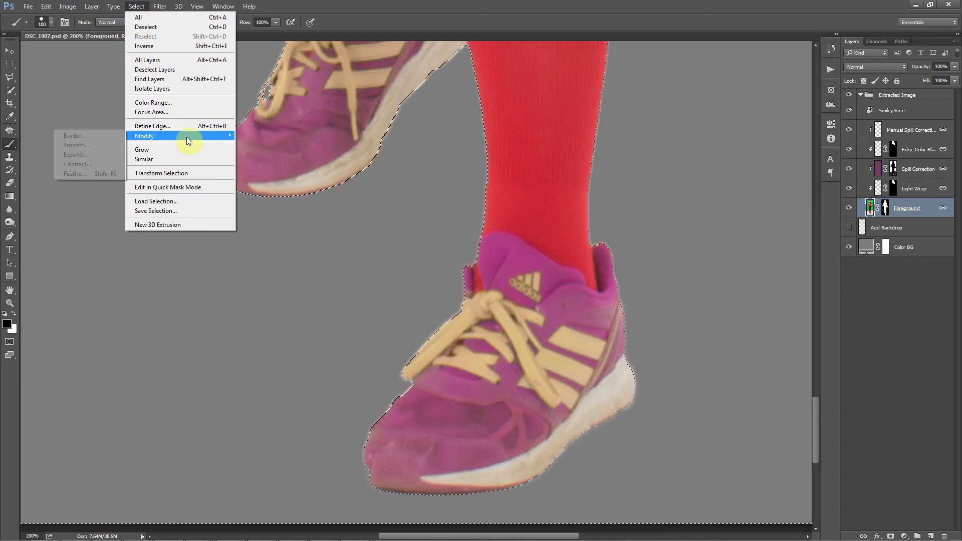
left_click(110, 175)
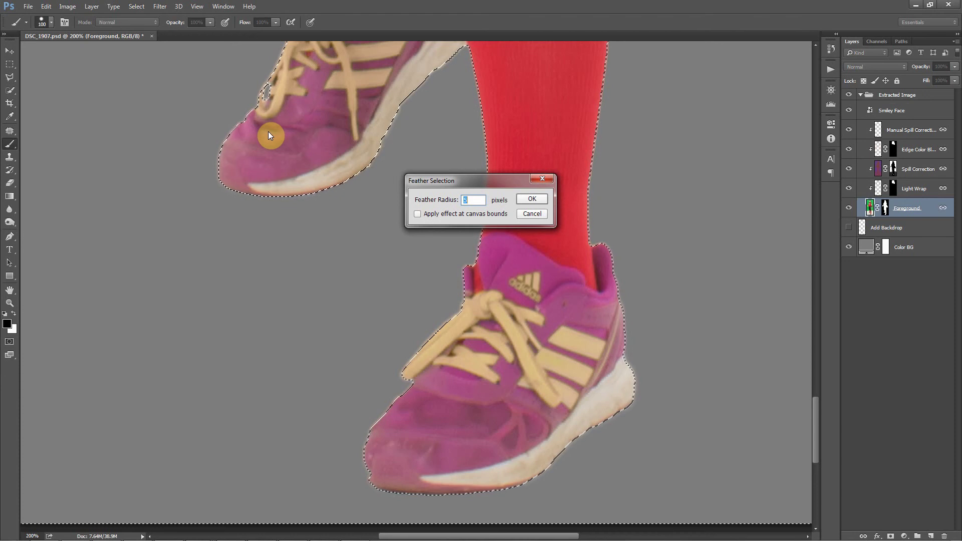
type(".3")
left_click(542, 199)
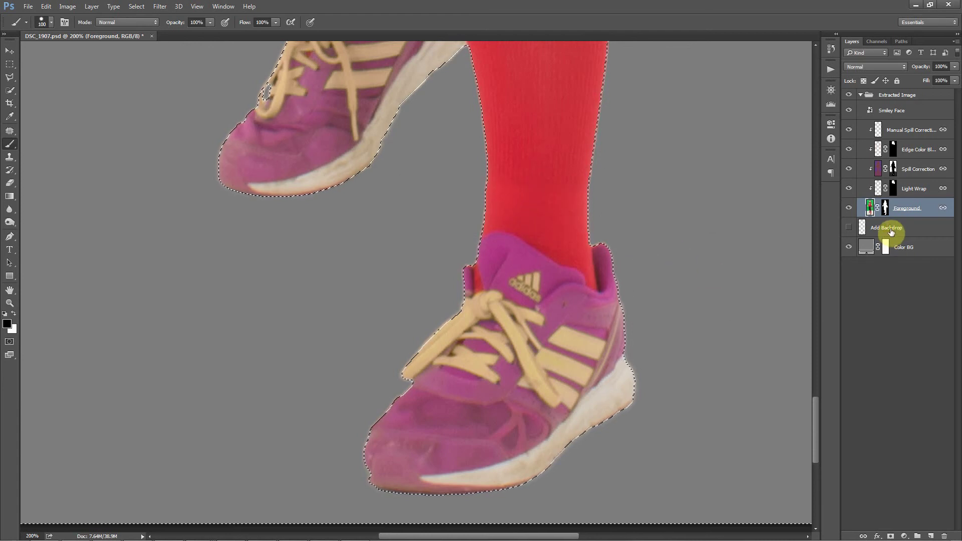
Step: Hide the selection edges and the Add Backdrop layer, and set the brush to 50 pixels
left_click_drag(885, 216, 846, 228)
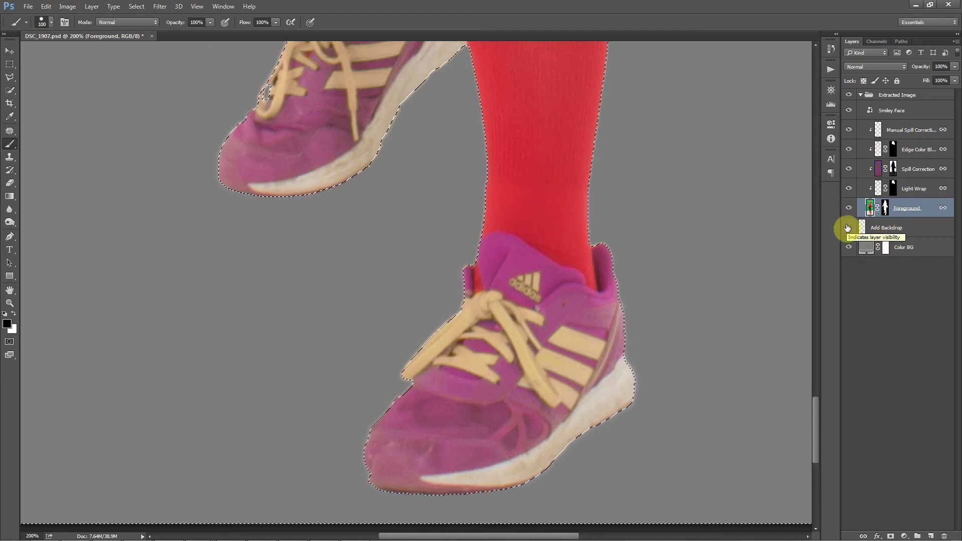
key("ctrl+d")
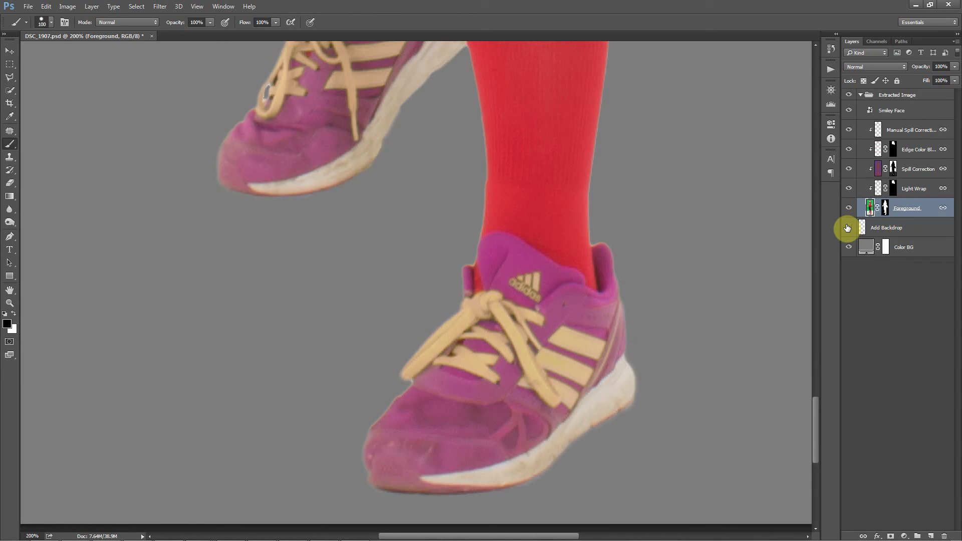
left_click(847, 228)
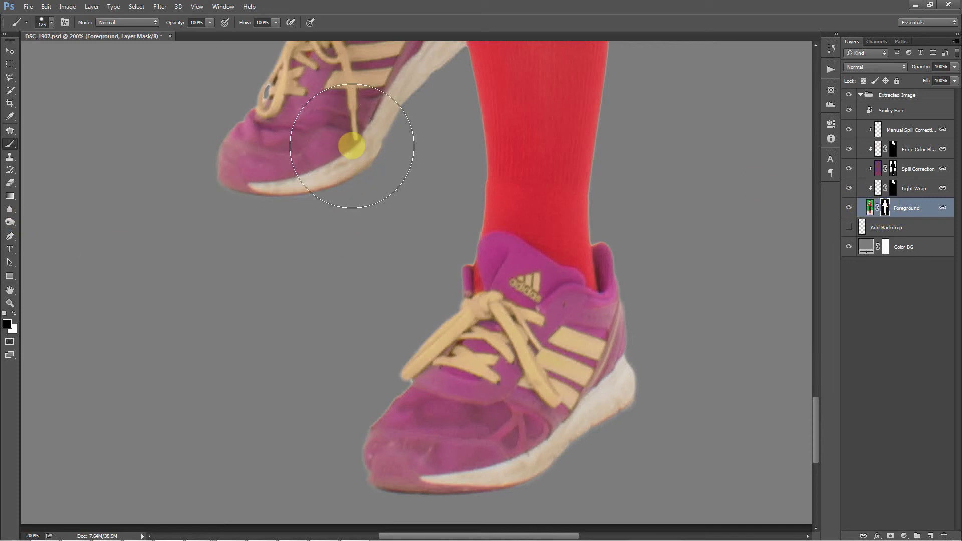
key("bracketright")
key("bracketleft")
key("bracketleft")
key("bracketleft")
key("bracketleft")
key("bracketleft")
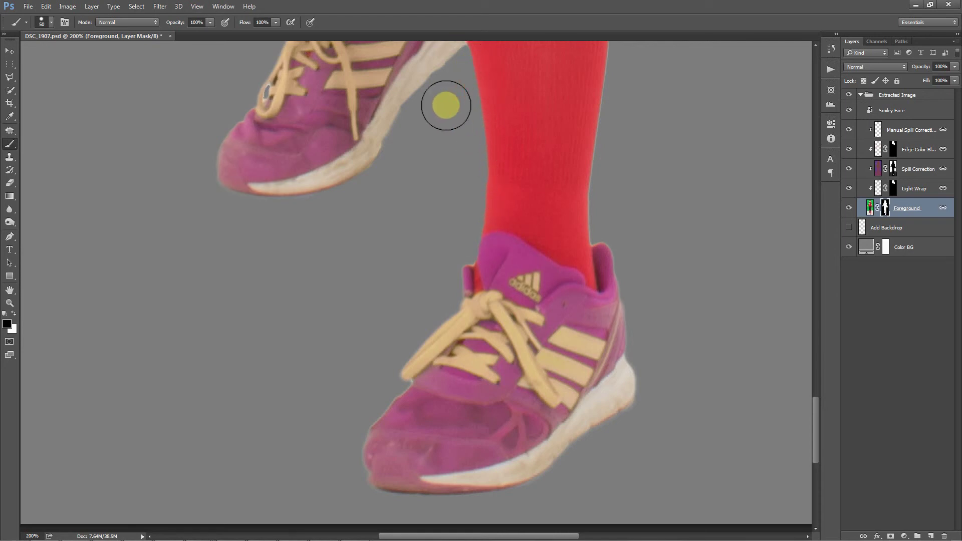
Step: Paint black on the Foreground mask along the heel, sock and shoe-toe edges to remove fringe
scroll(396, 213, "down", 2)
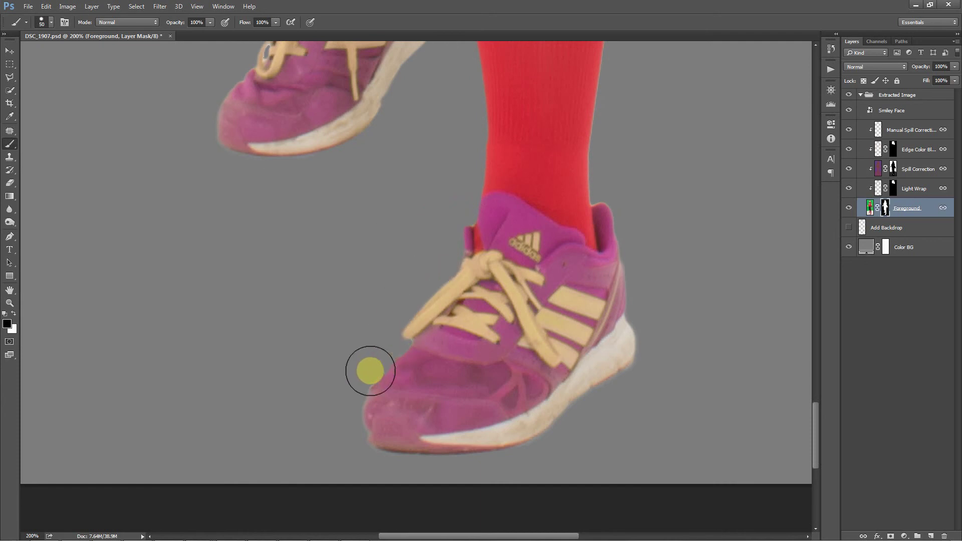
scroll(745, 307, "up", 6)
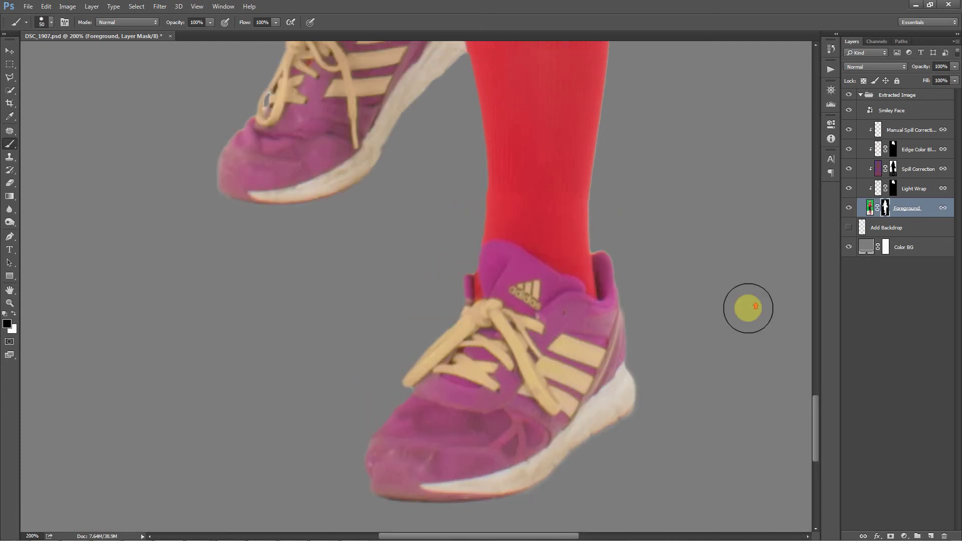
scroll(695, 321, "up", 2)
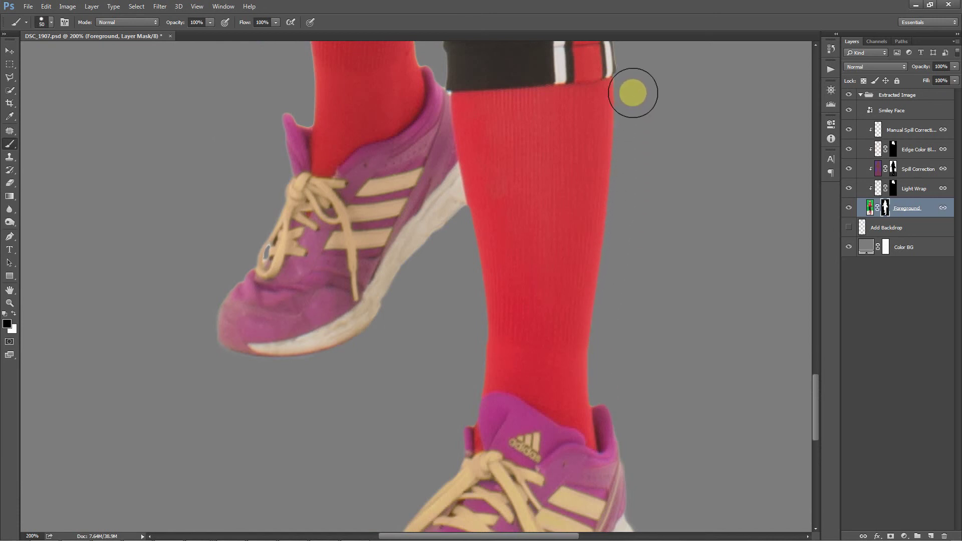
scroll(672, 126, "up", 5)
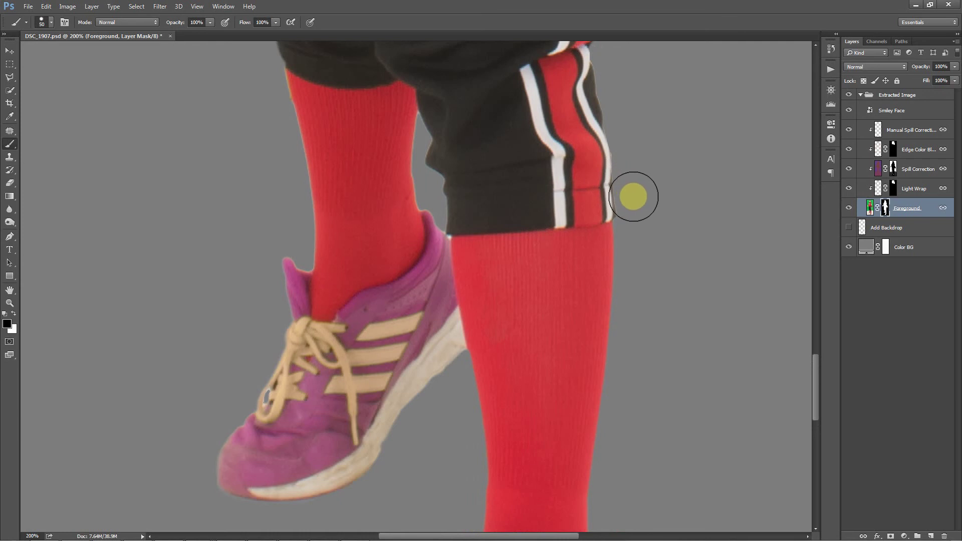
left_click(628, 167)
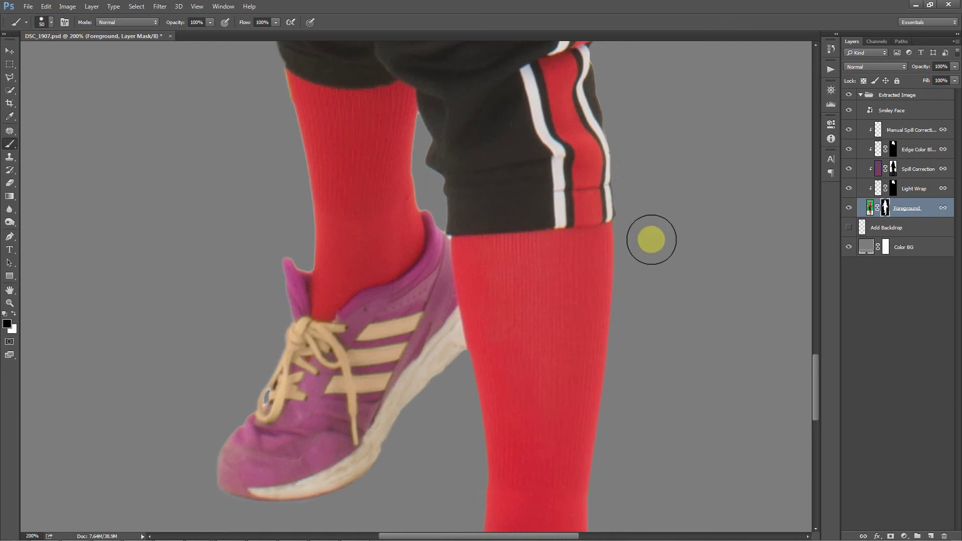
scroll(651, 234, "down", 2)
left_click(449, 186)
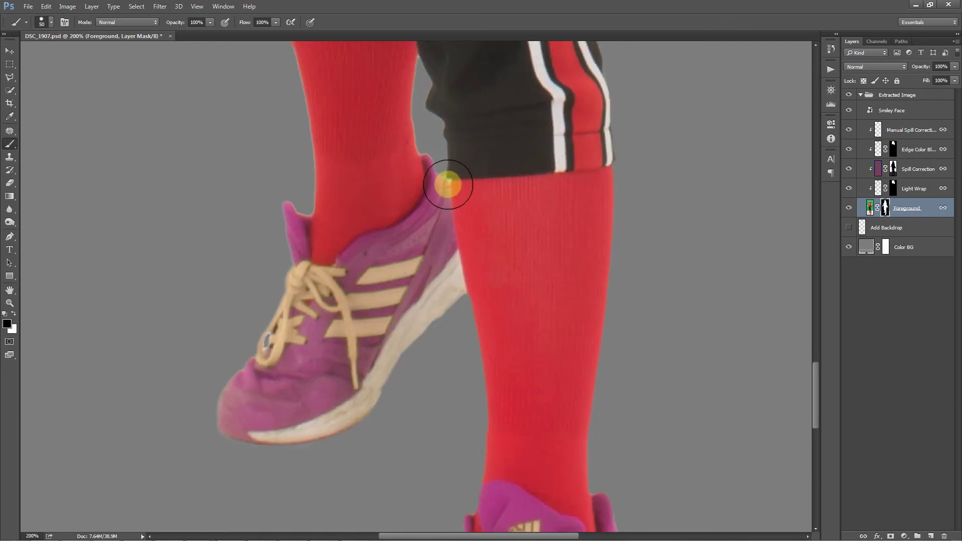
mouse_move(448, 184)
left_mouse_down()
mouse_move(435, 168)
mouse_move(450, 179)
mouse_move(451, 167)
mouse_move(425, 161)
left_mouse_up()
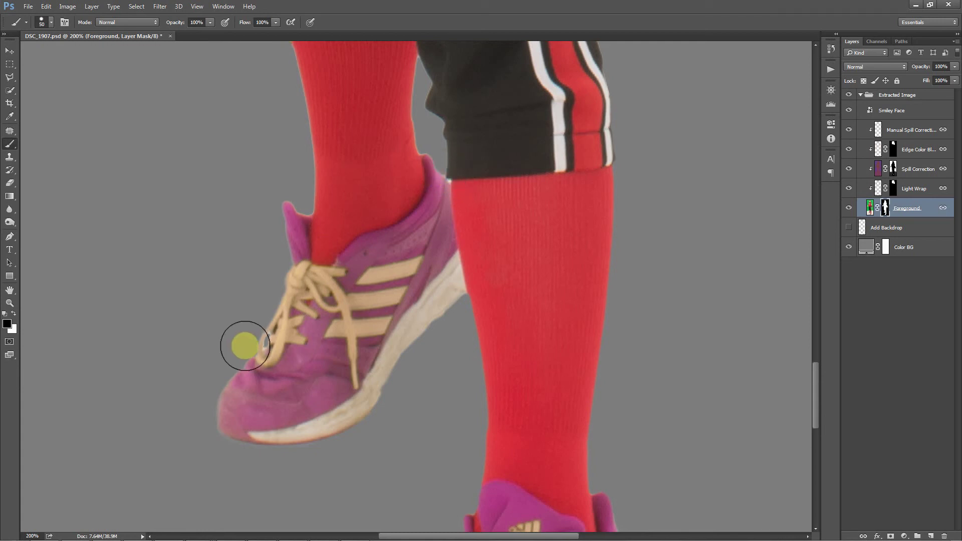
mouse_move(261, 339)
left_mouse_down()
mouse_move(309, 344)
mouse_move(279, 332)
left_mouse_up()
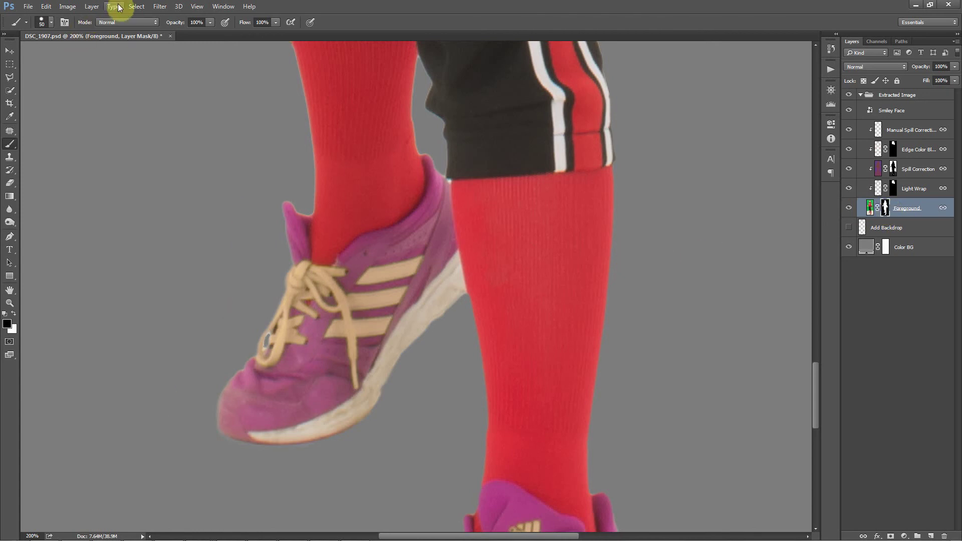
Step: Deselect the background and set a fine 2 px brush at 55% hardness
left_click(135, 7)
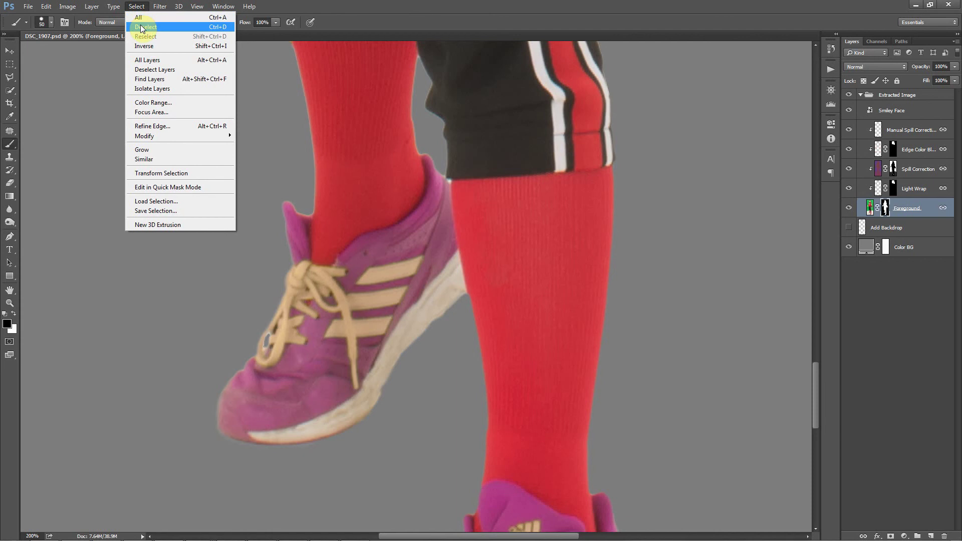
left_click(146, 27)
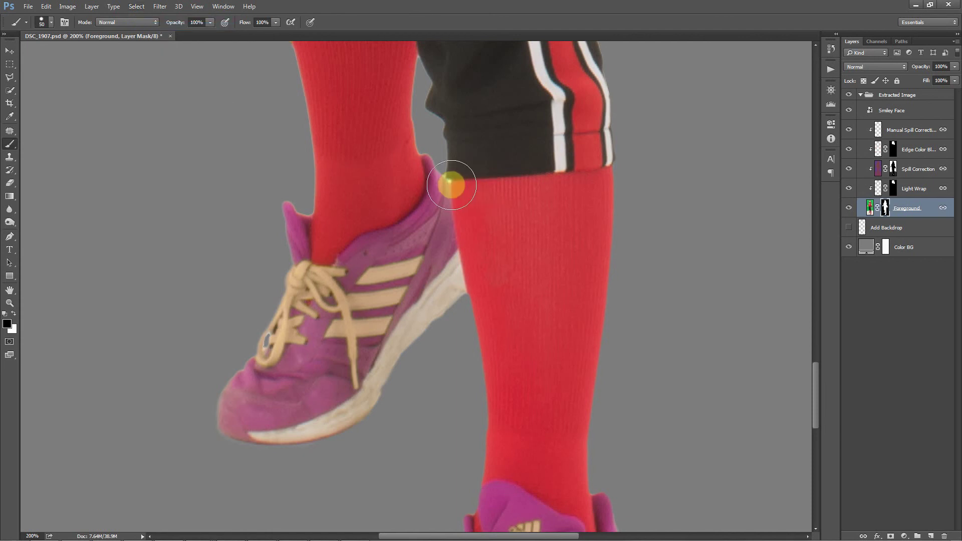
scroll(454, 191, "up", 4)
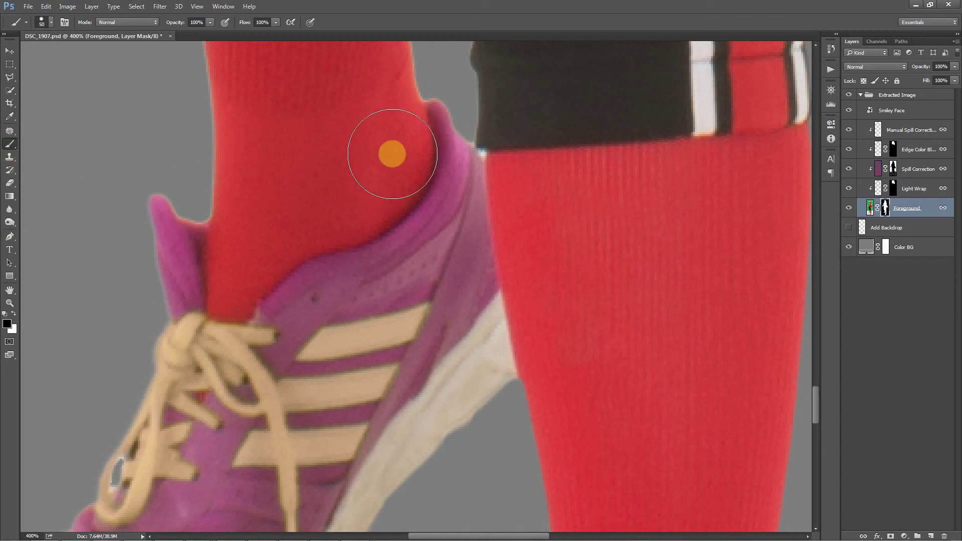
key("bracketleft")
key("bracketleft")
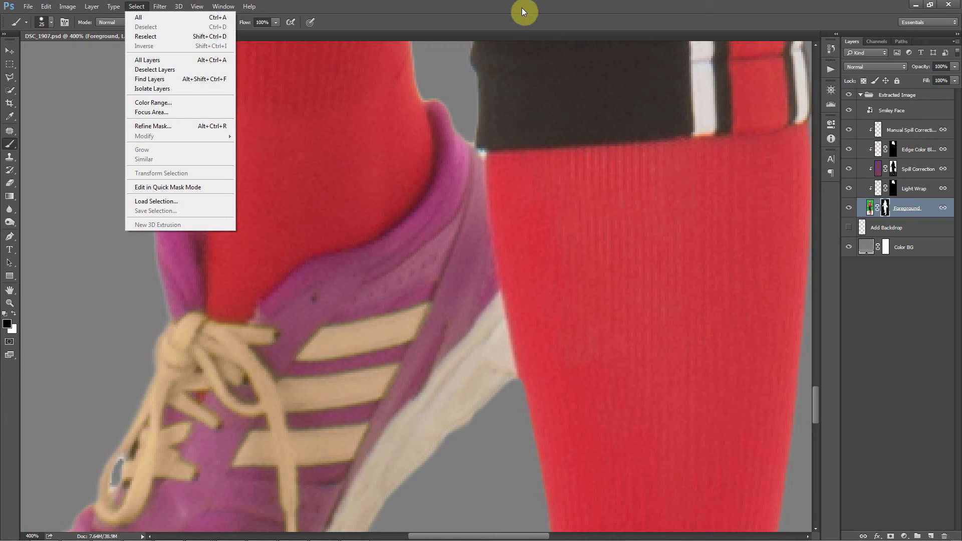
left_click(455, 7)
key("bracketleft")
key("bracketleft")
key("bracketleft")
key("bracketleft")
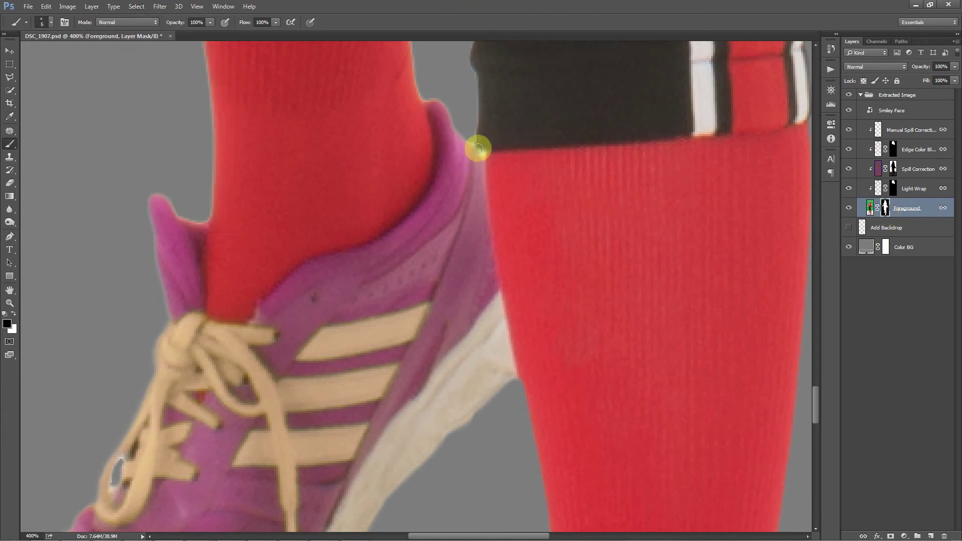
key("bracketleft")
key("bracketleft")
key("bracketleft")
key("bracketleft")
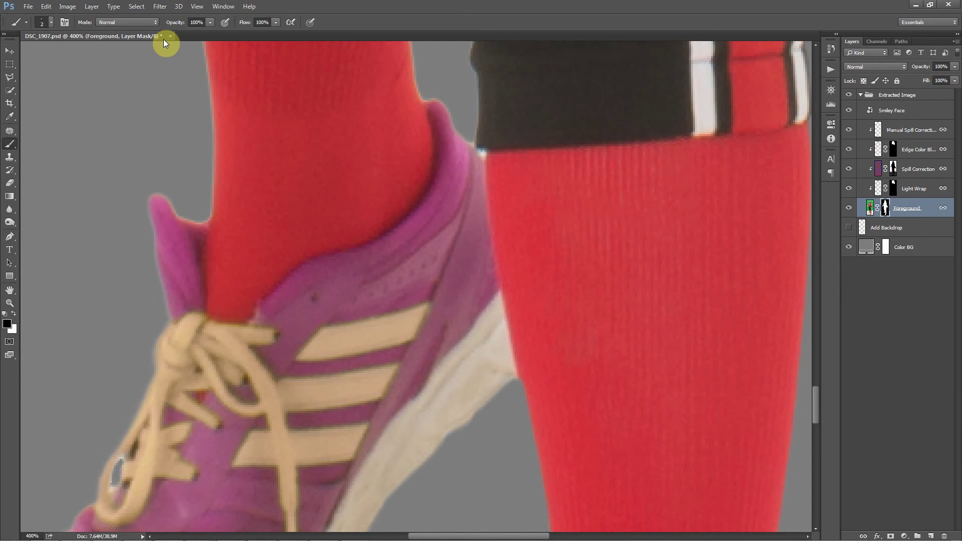
left_click(51, 22)
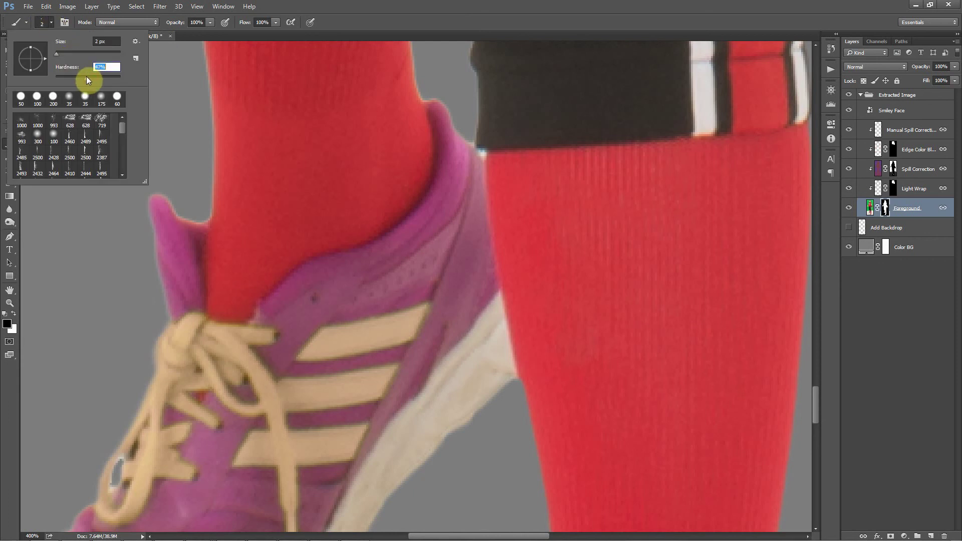
key("Return")
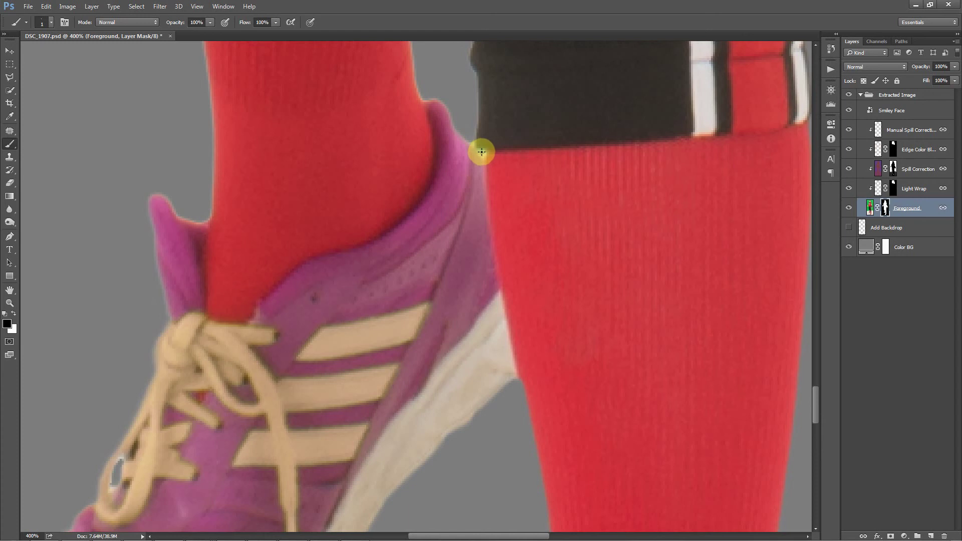
Step: Paint black on the Foreground mask along the shoelace edges to hide leftover backdrop
scroll(320, 156, "down", 3)
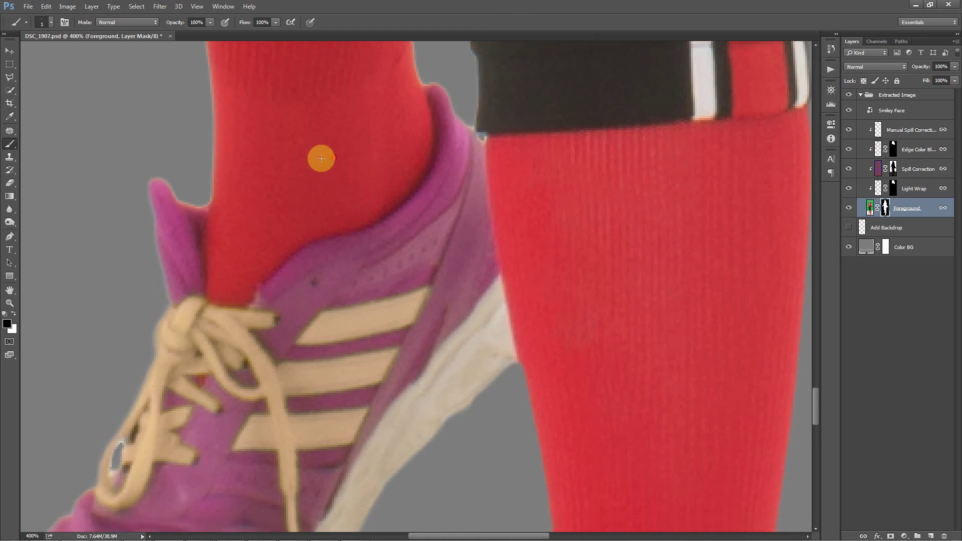
left_click(216, 231)
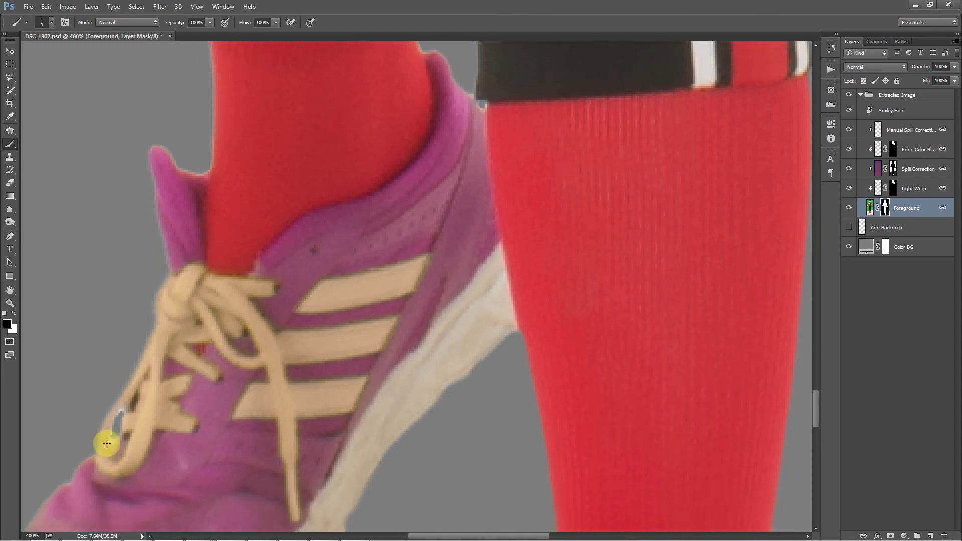
left_click_drag(112, 437, 119, 414)
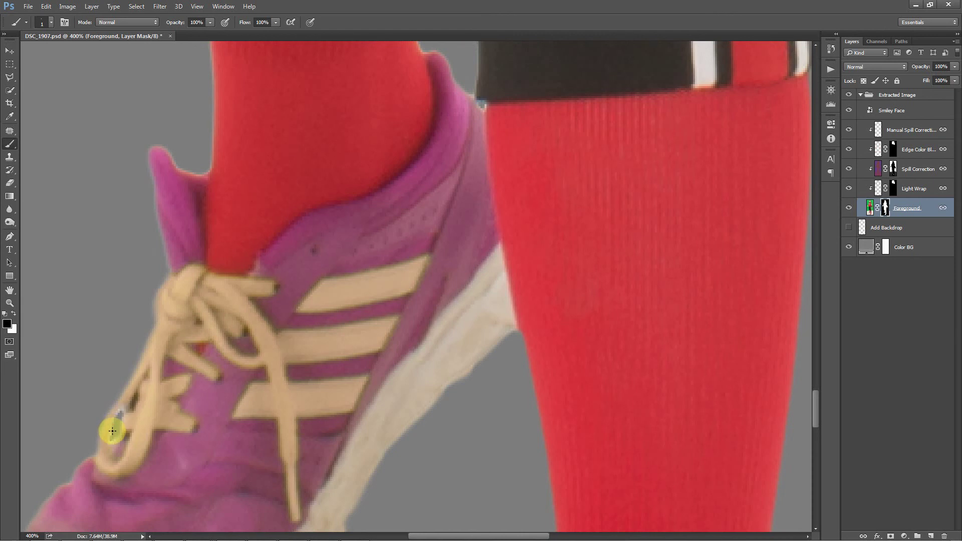
scroll(208, 376, "down", 2)
left_click(208, 379)
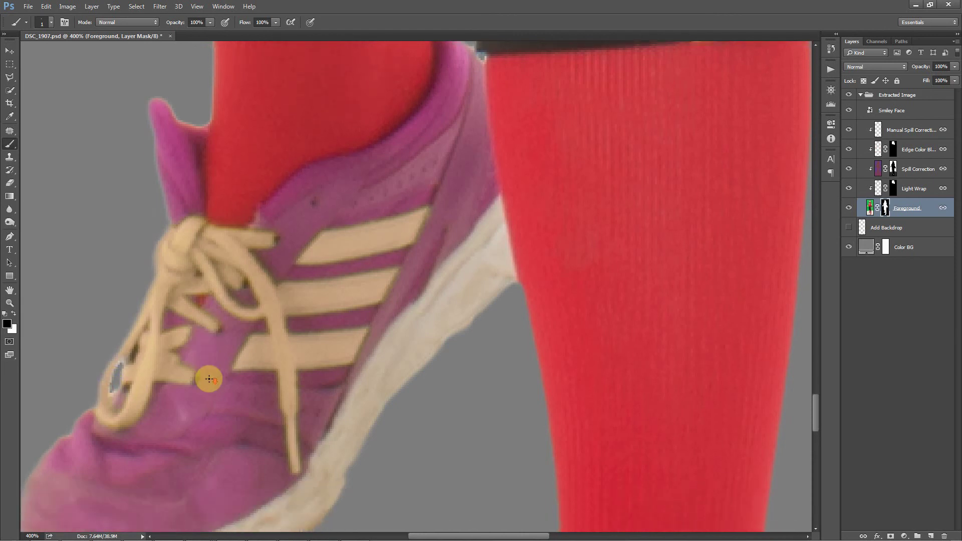
scroll(203, 377, "down", 3)
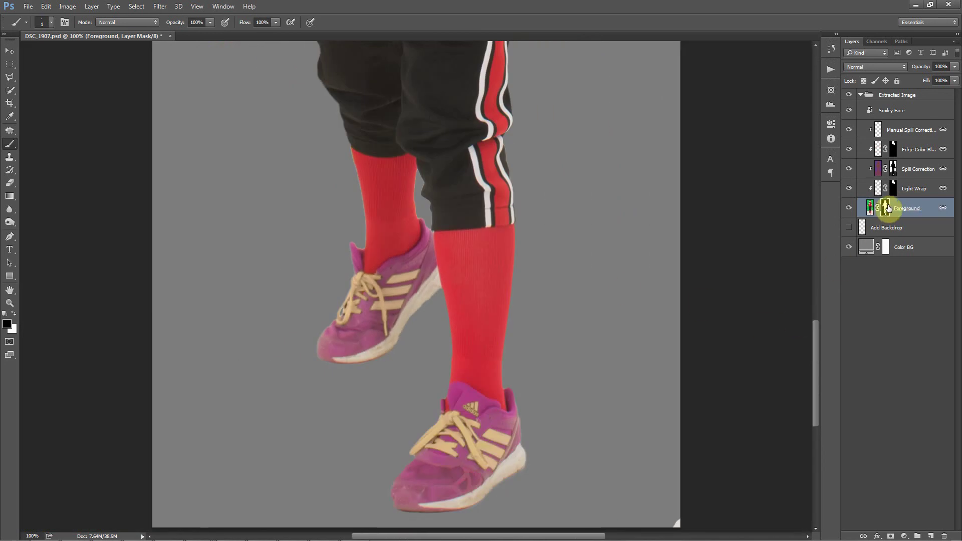
left_click(886, 208, "alt")
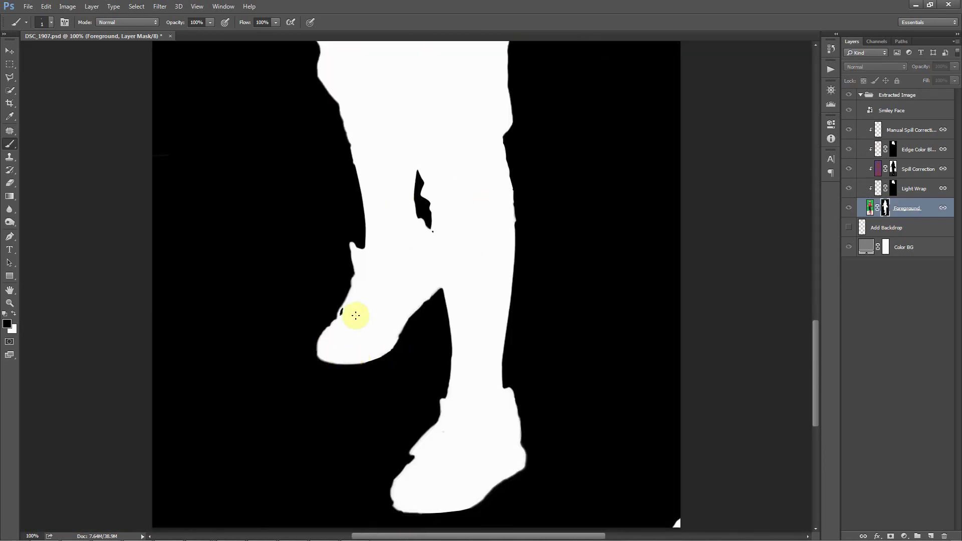
scroll(404, 286, "down", 2)
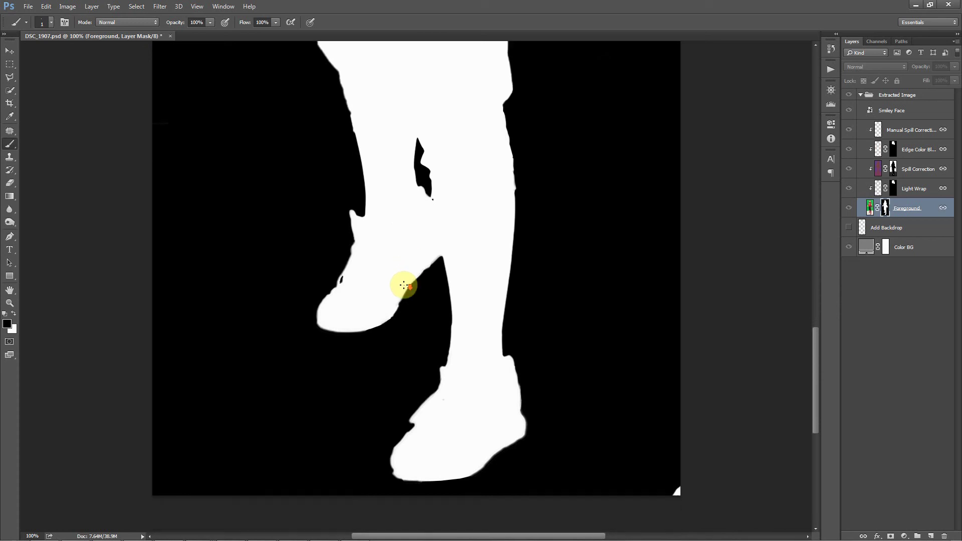
scroll(407, 287, "up", 5)
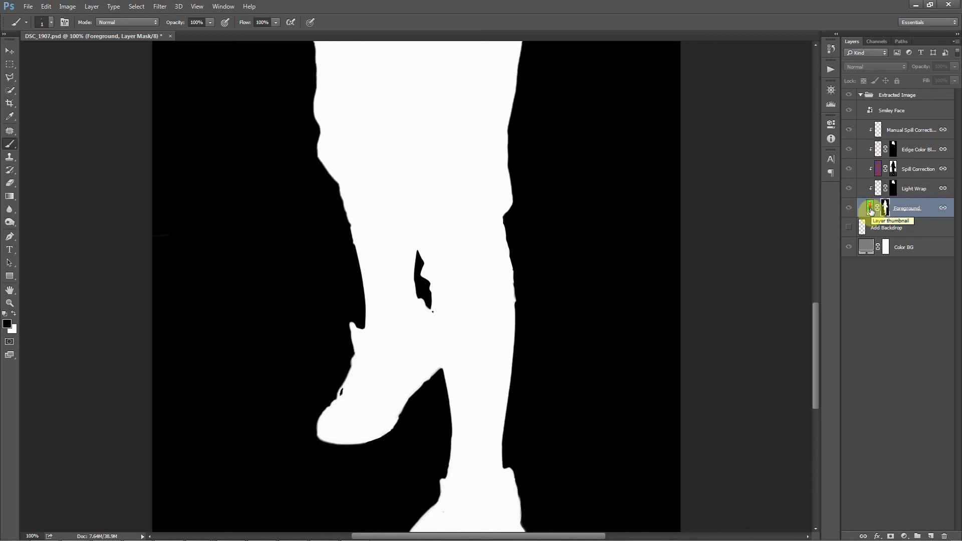
left_click(870, 209)
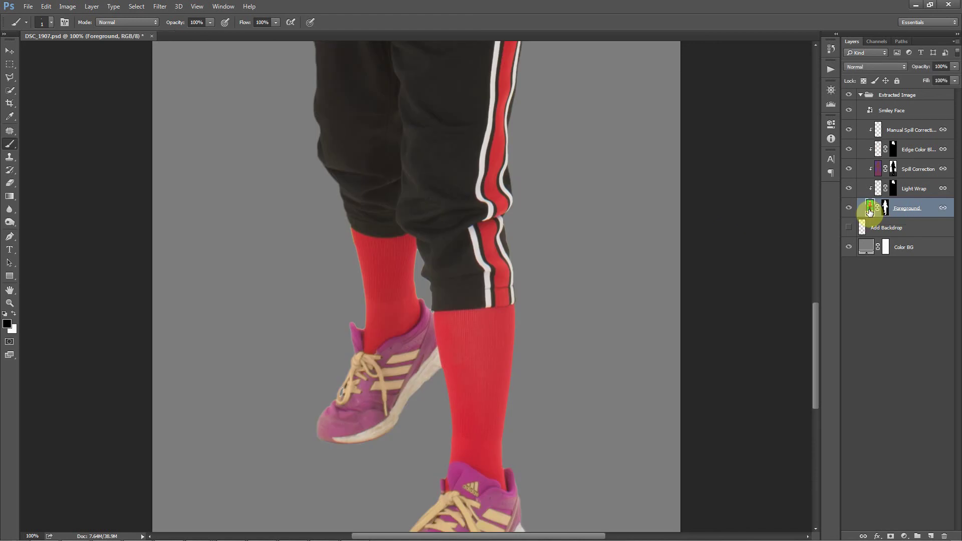
scroll(558, 242, "down", 3)
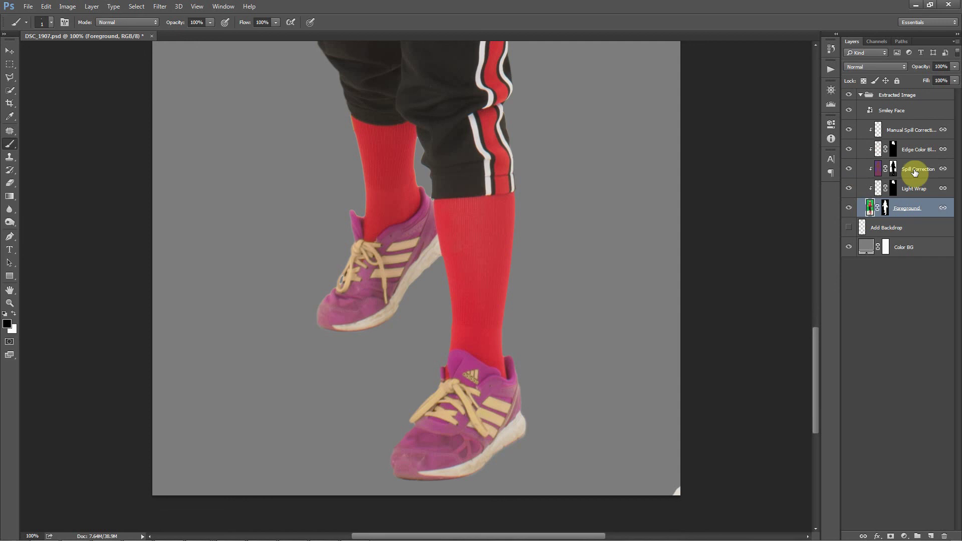
Step: Toggle the Spill Correction layer off and on to compare, then target its mask
left_click(849, 171)
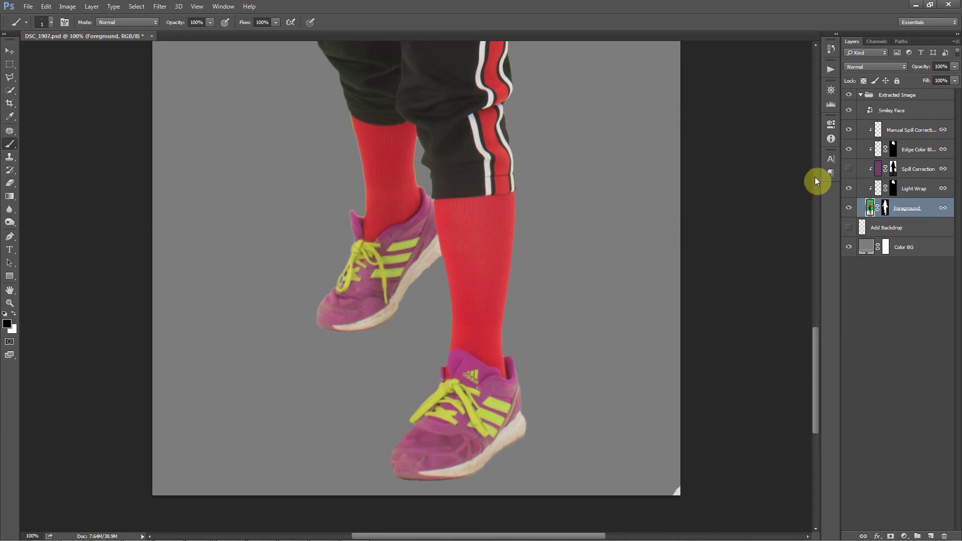
left_click(848, 170)
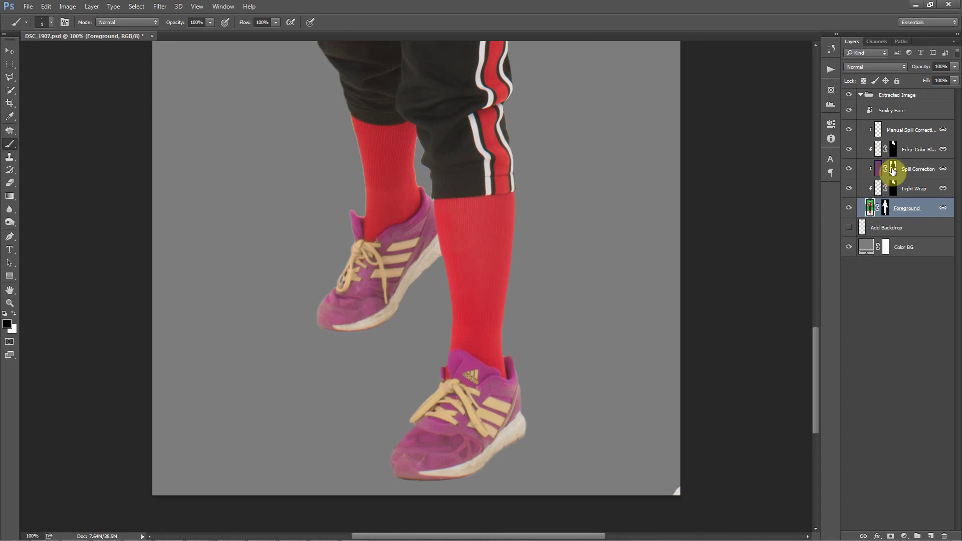
left_click(893, 169)
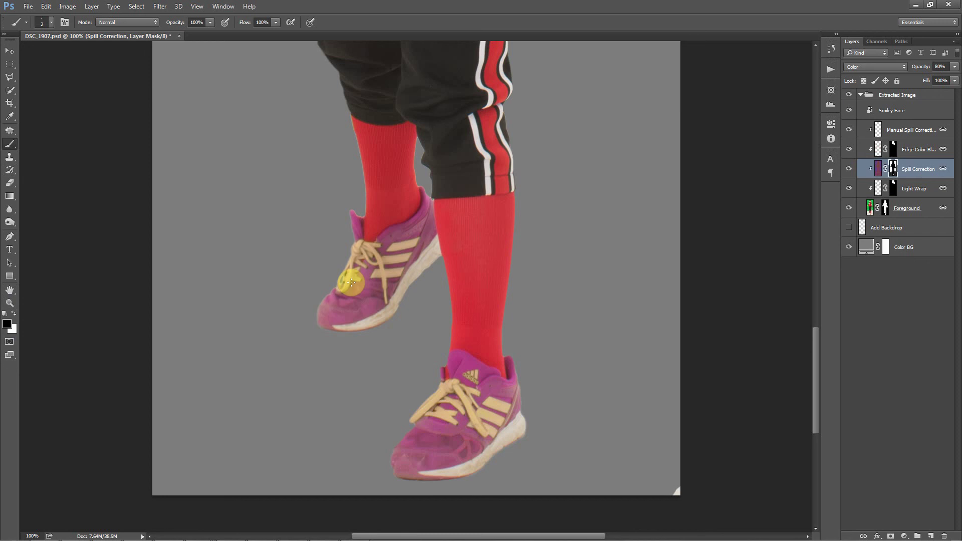
Step: Paint black on the Spill Correction mask over both shoes' laces and stripes
mouse_move(352, 283)
left_mouse_down()
mouse_move(398, 255)
mouse_move(383, 296)
mouse_move(409, 235)
mouse_move(403, 259)
mouse_move(412, 245)
mouse_move(377, 276)
mouse_move(375, 248)
mouse_move(358, 267)
mouse_move(364, 248)
mouse_move(348, 291)
mouse_move(360, 250)
left_mouse_up()
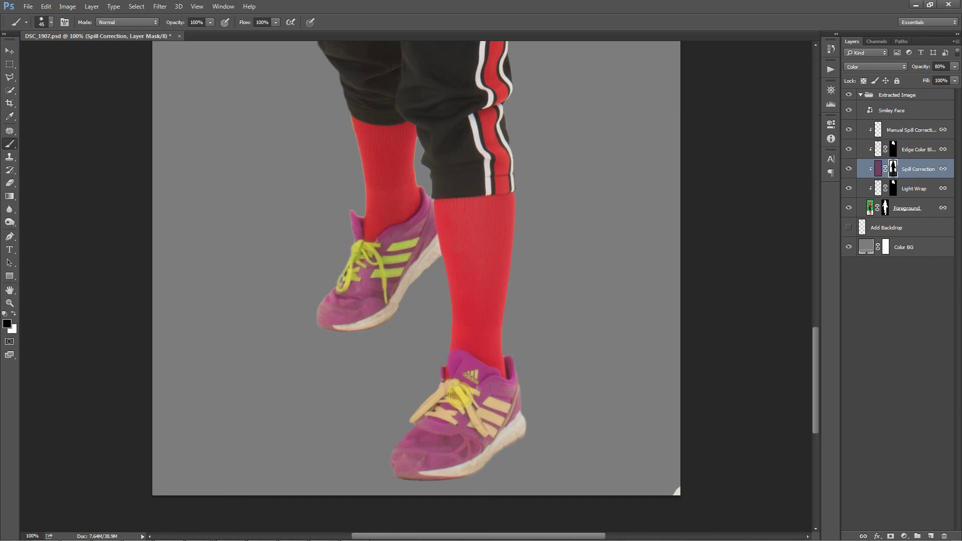
mouse_move(460, 396)
left_mouse_down()
mouse_move(473, 378)
mouse_move(444, 420)
mouse_move(469, 433)
mouse_move(488, 424)
mouse_move(484, 432)
mouse_move(499, 410)
mouse_move(480, 417)
mouse_move(489, 400)
mouse_move(450, 414)
mouse_move(413, 411)
mouse_move(458, 390)
mouse_move(478, 420)
mouse_move(504, 428)
mouse_move(451, 399)
mouse_move(441, 414)
mouse_move(484, 406)
left_mouse_up()
scroll(480, 422, "up", 1)
scroll(455, 400, "up", 10)
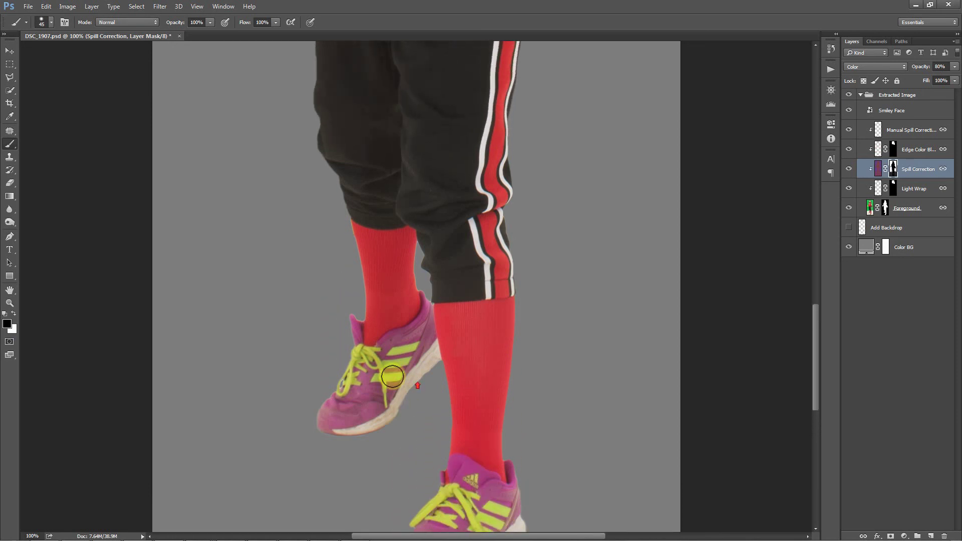
scroll(237, 118, "up", 3)
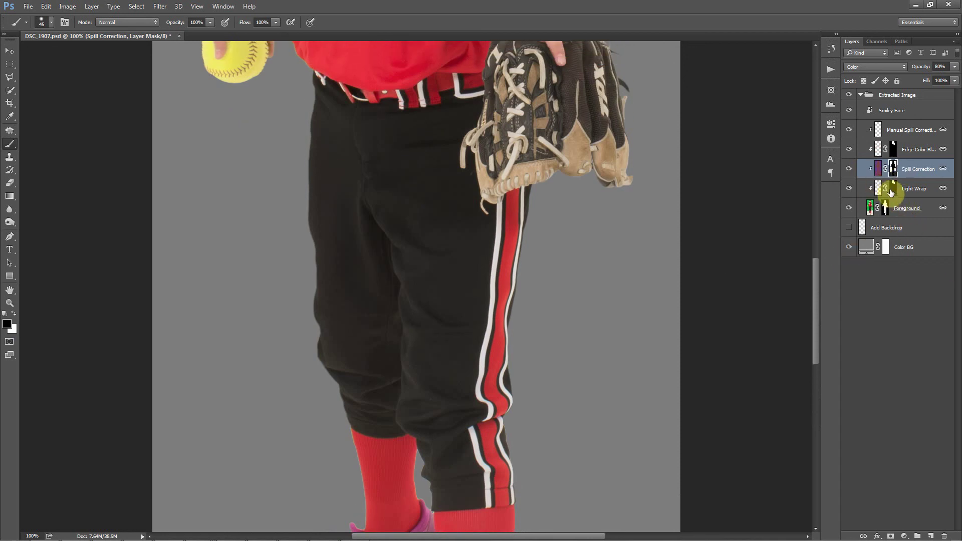
Step: Paint black on the Spill Correction mask over the softball to restore its neon yellow
left_click_drag(817, 274, 812, 230)
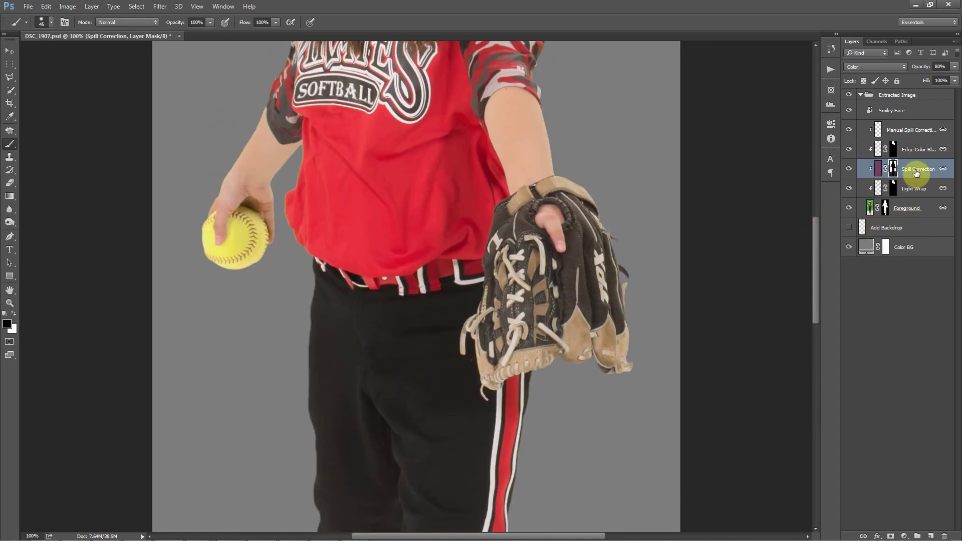
mouse_move(198, 298)
left_mouse_down()
mouse_move(243, 275)
mouse_move(247, 223)
mouse_move(252, 244)
mouse_move(241, 216)
mouse_move(256, 243)
mouse_move(228, 256)
mouse_move(232, 223)
mouse_move(230, 254)
mouse_move(219, 251)
mouse_move(219, 223)
mouse_move(213, 240)
mouse_move(219, 224)
mouse_move(243, 260)
mouse_move(231, 258)
mouse_move(223, 220)
mouse_move(199, 207)
mouse_move(242, 217)
mouse_move(230, 241)
mouse_move(221, 221)
mouse_move(243, 230)
mouse_move(242, 249)
mouse_move(230, 257)
mouse_move(254, 262)
mouse_move(223, 258)
left_mouse_up()
key("ctrl+0")
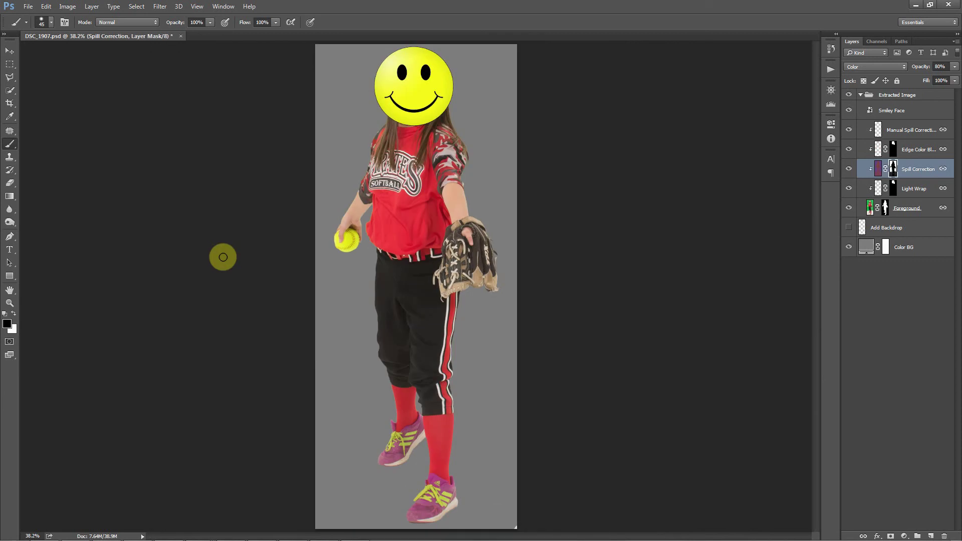